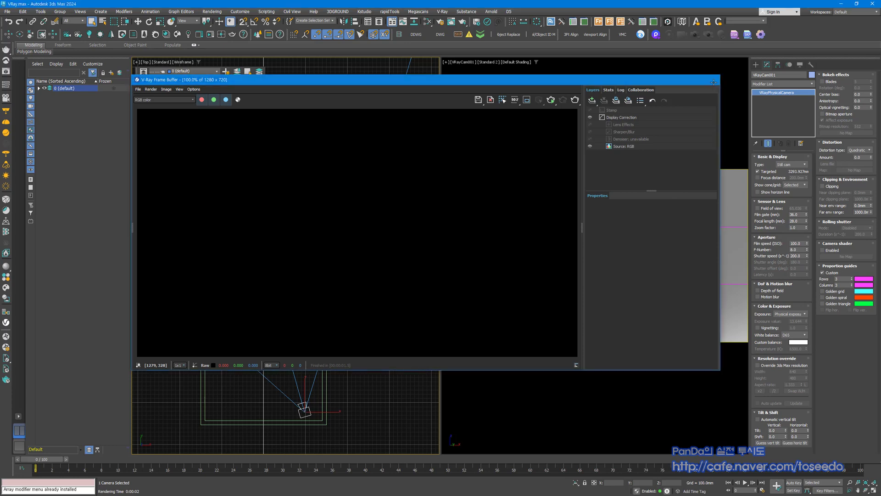
- Reopen the V-Ray Frame Buffer and start an interactive render of the camera view
click(712, 82)
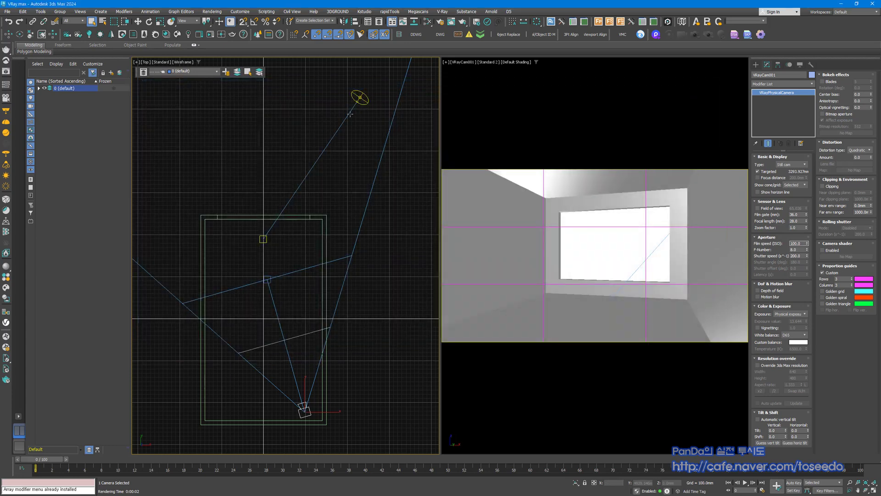
click(443, 12)
click(445, 23)
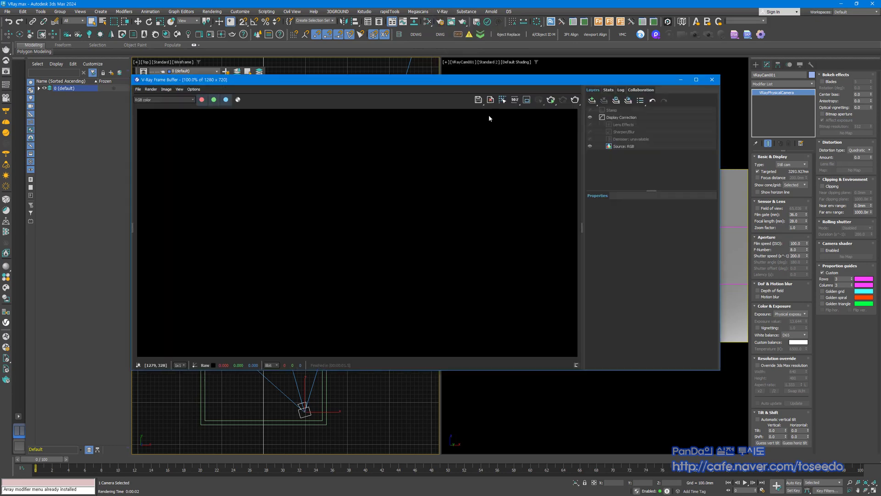
click(499, 101)
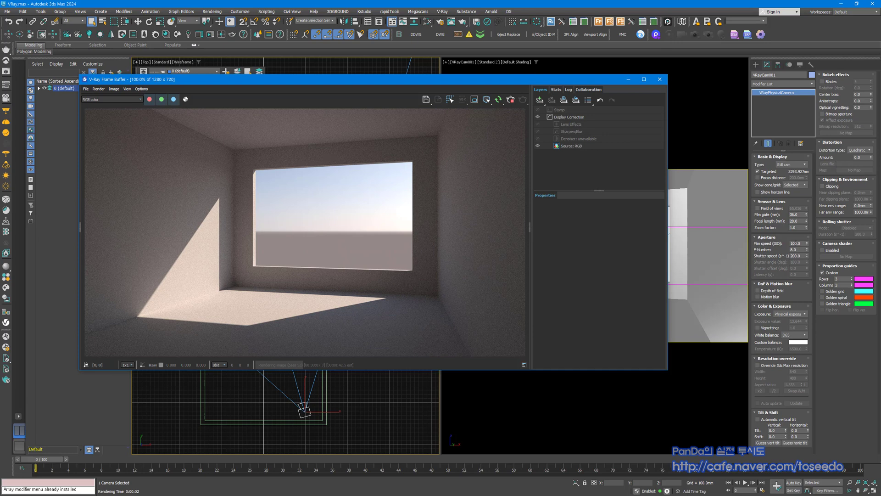
- Test the camera's film speed (ISO) at 10, 200 and 500, and return it to 100
click(798, 244)
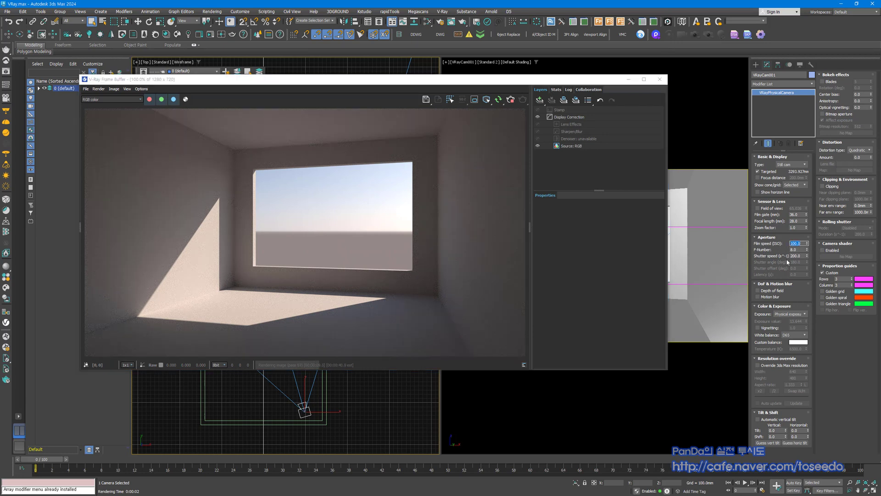
text(10)
key(Return)
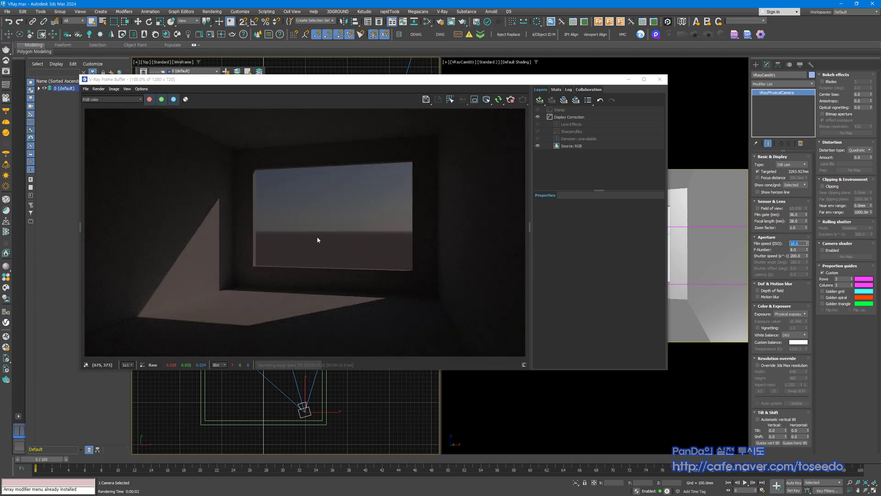
text(200)
key(Return)
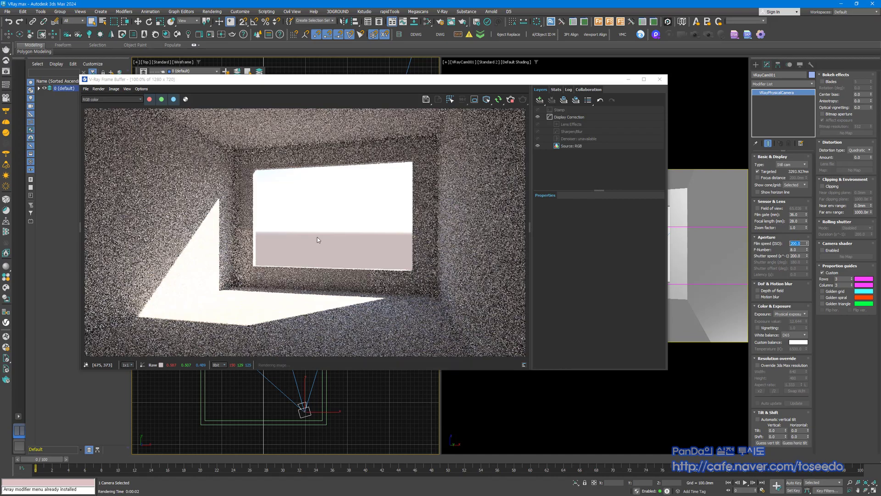
text(500)
key(Return)
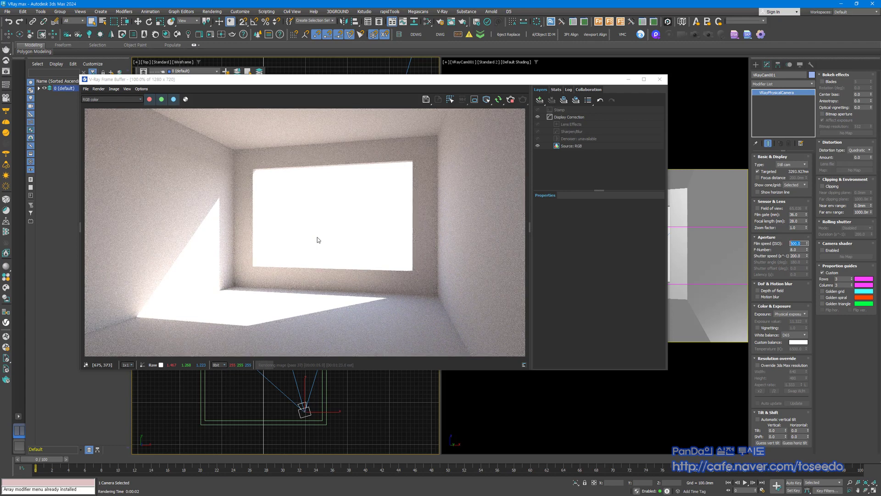
text(100)
key(Return)
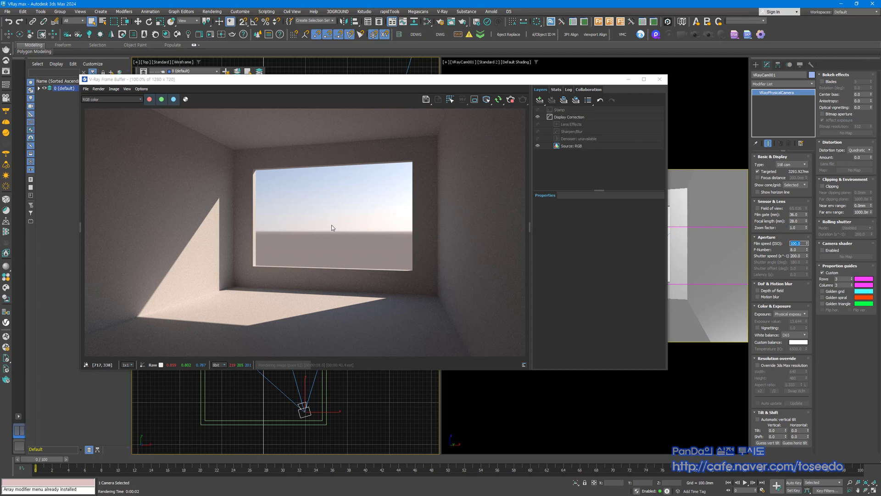
- Set the frame buffer's pixel sample area to 7x7 and test film speeds of 5, 200 and 100 against its readout
click(126, 365)
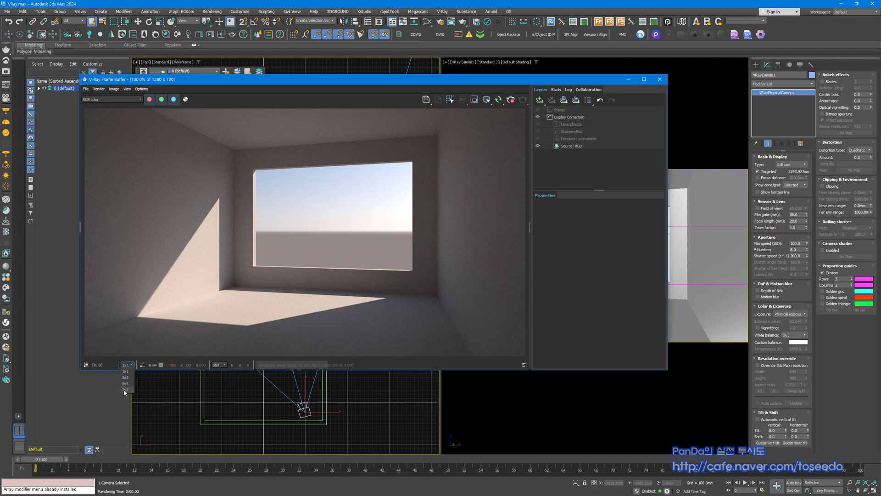
click(125, 390)
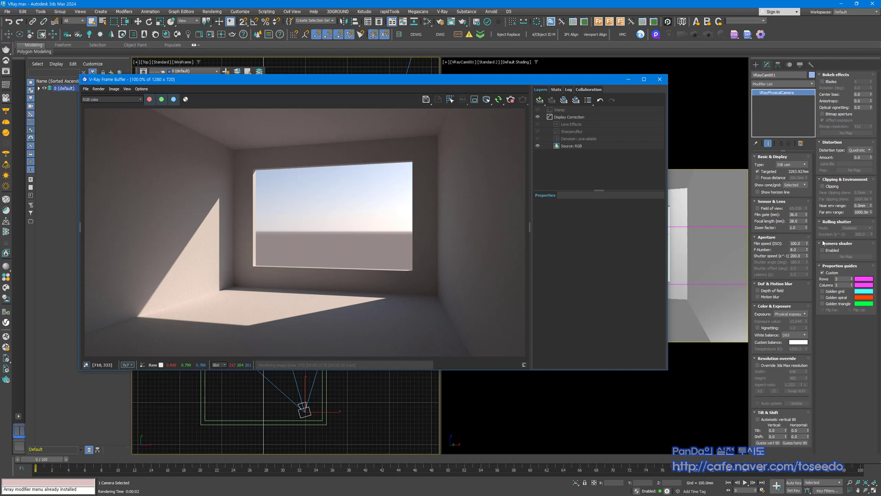
double_click(796, 243)
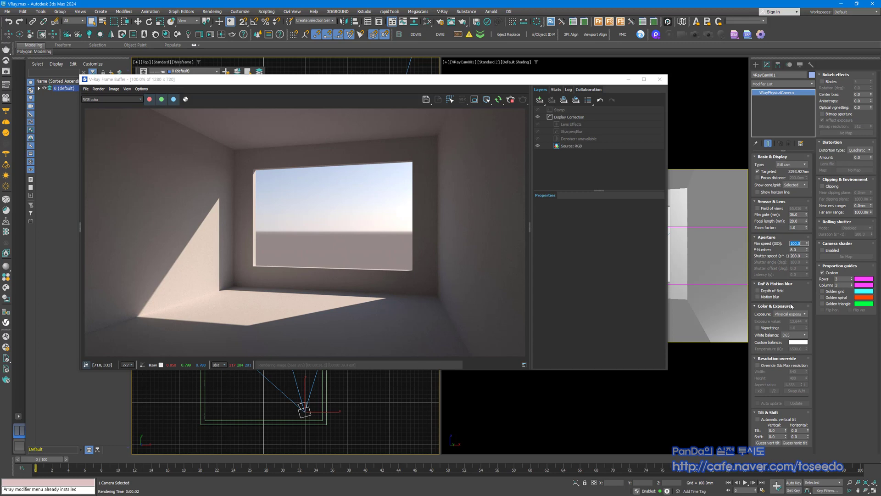
text(5)
key(Return)
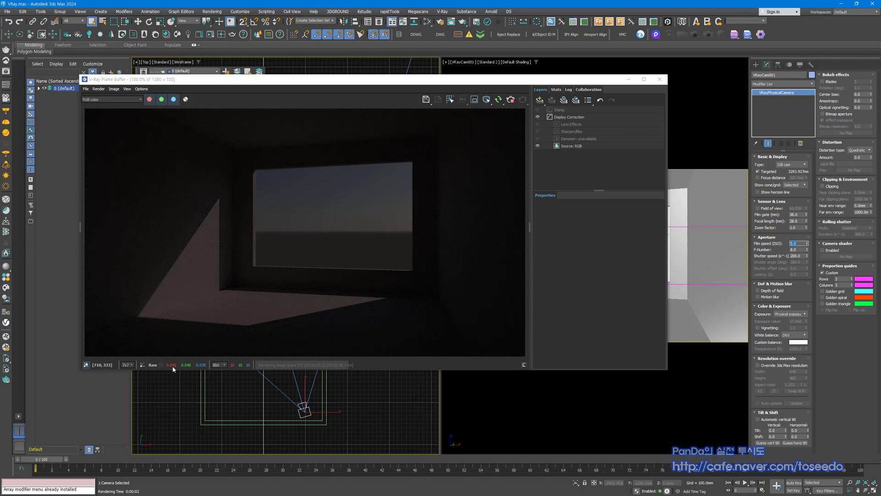
text(20)
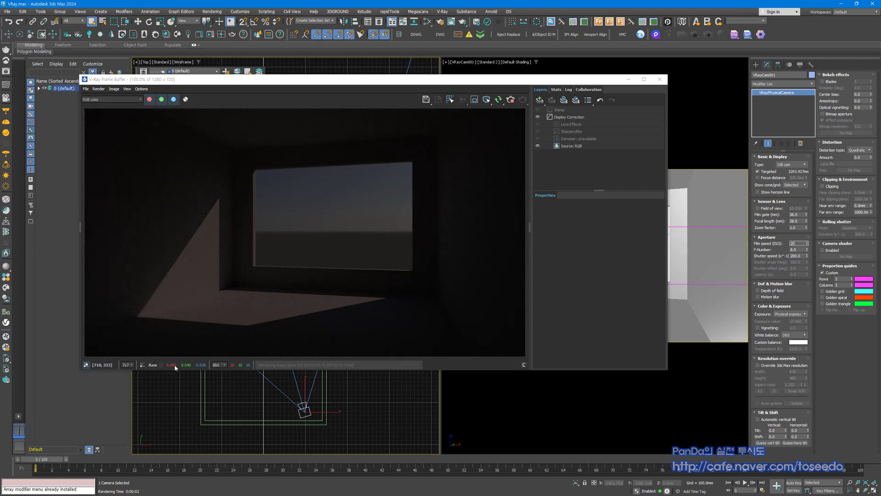
text(0)
key(Return)
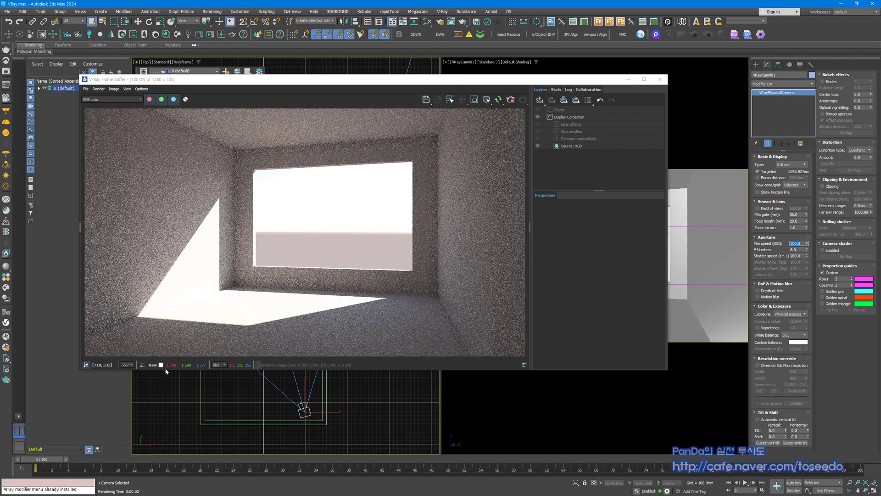
text(100)
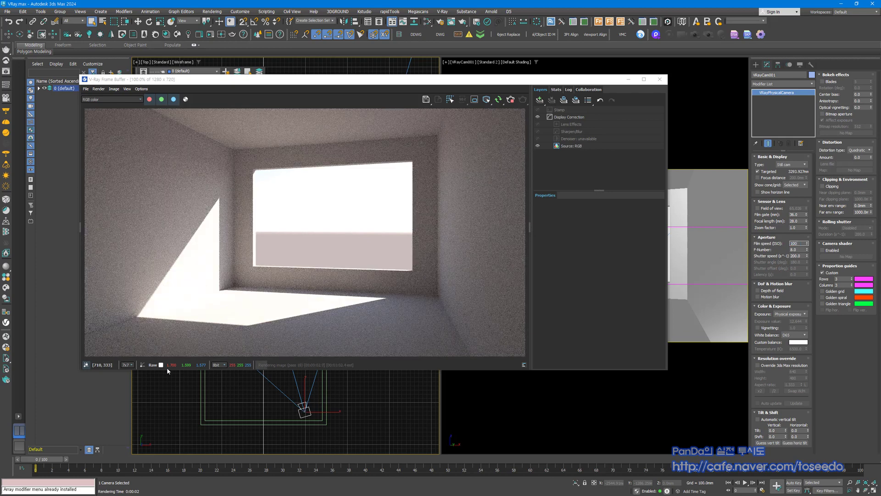
key(Return)
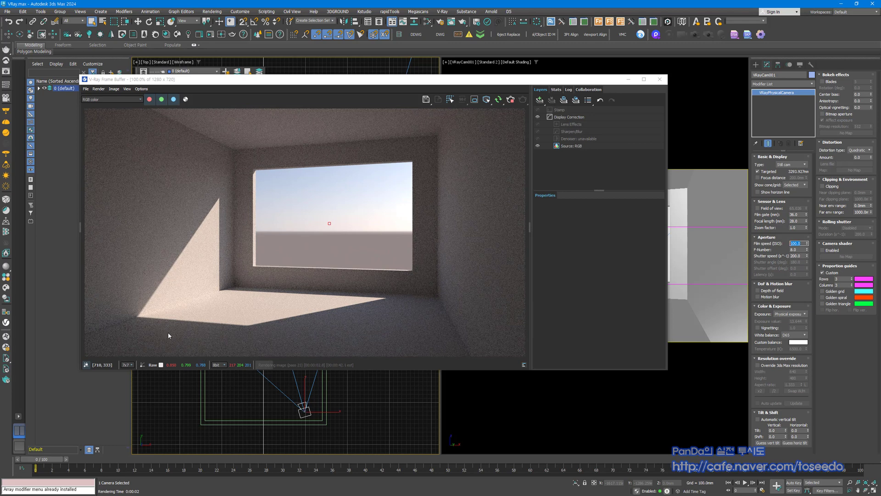
- Switch the frame buffer's pixel readout from raw to corrected RGB colours
click(144, 366)
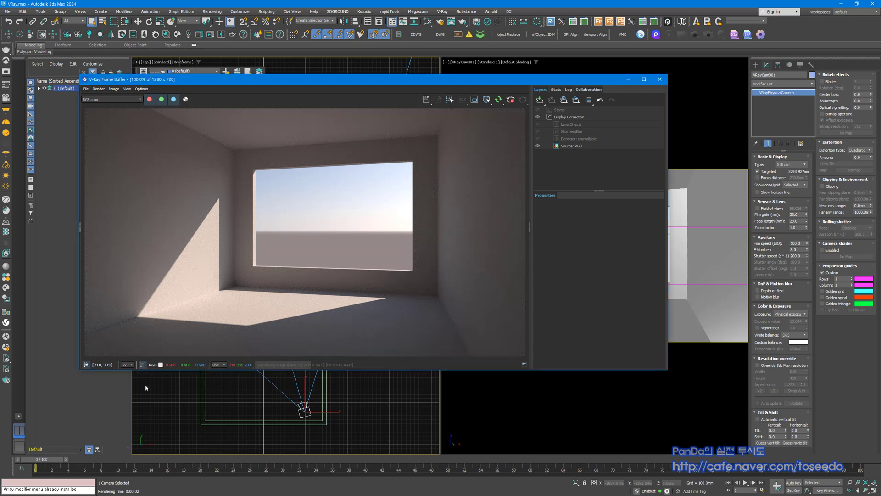
click(144, 366)
click(159, 366)
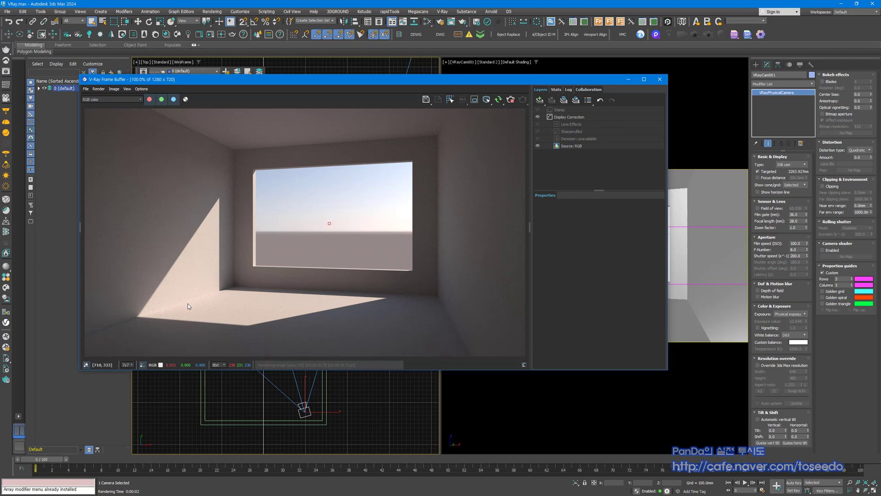
- Compare raw and corrected pixel values with the Display Correction layer disabled and enabled, showing the layer's properties
click(538, 117)
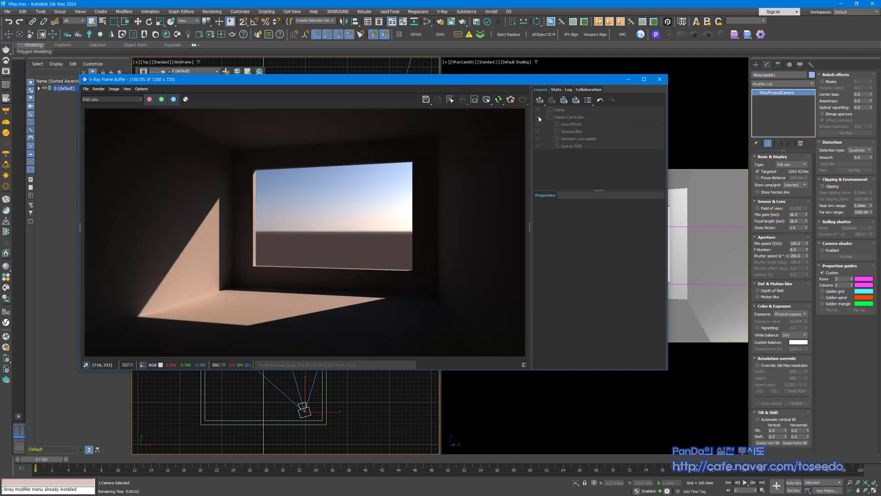
click(538, 117)
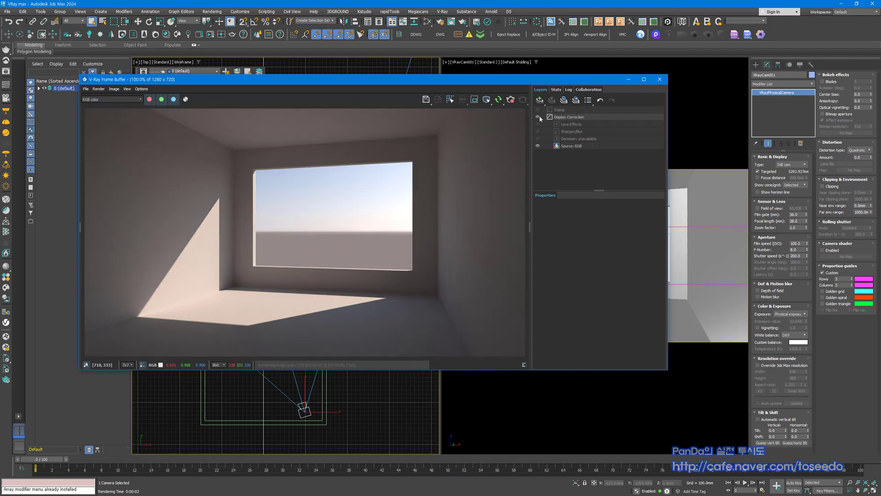
click(570, 117)
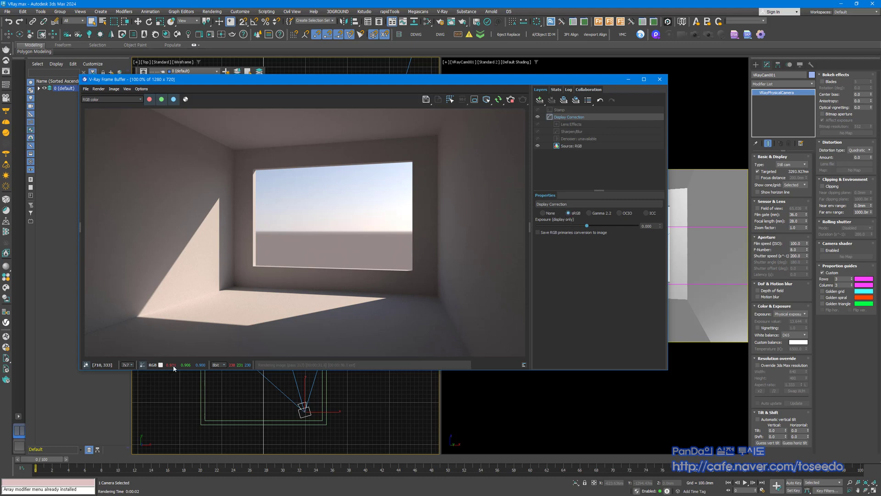
click(539, 117)
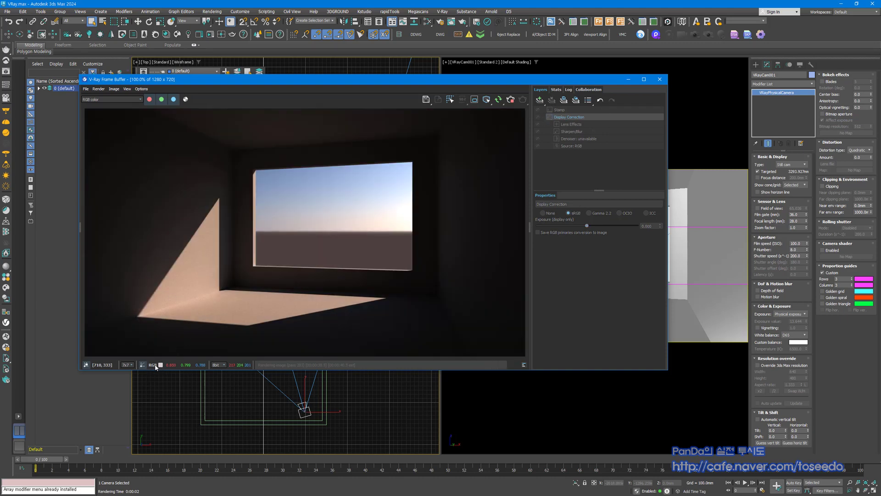
click(144, 366)
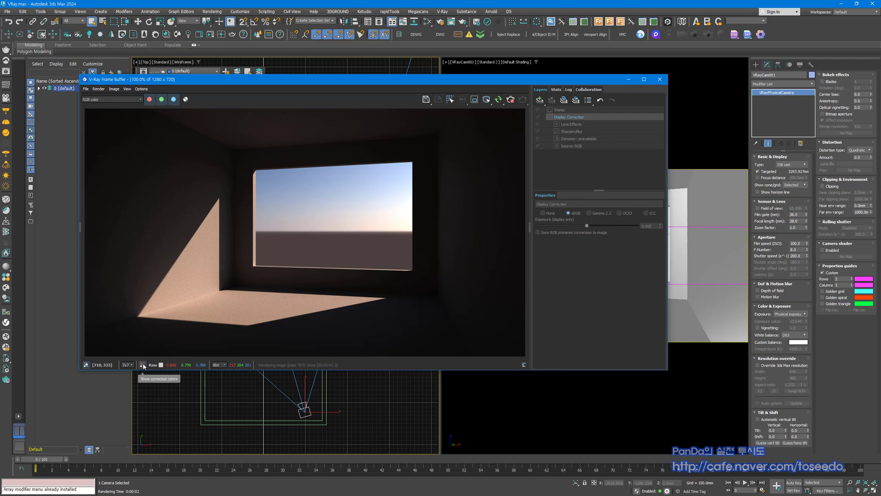
click(144, 365)
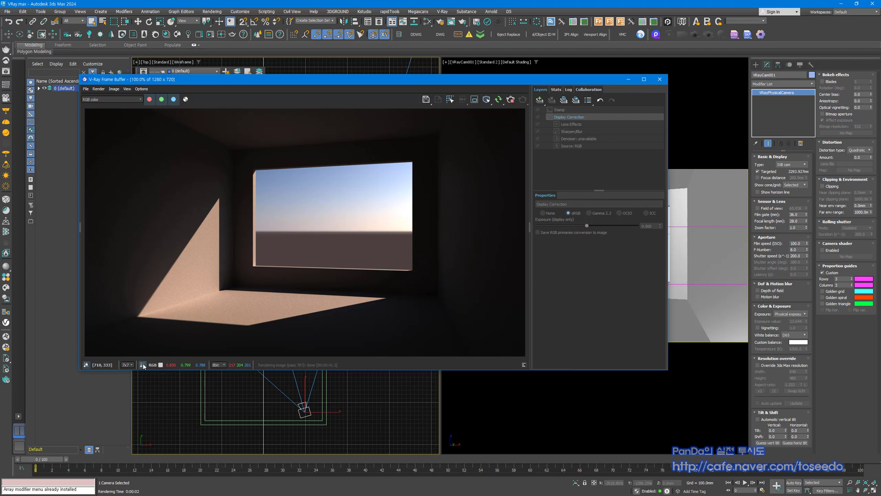
click(538, 118)
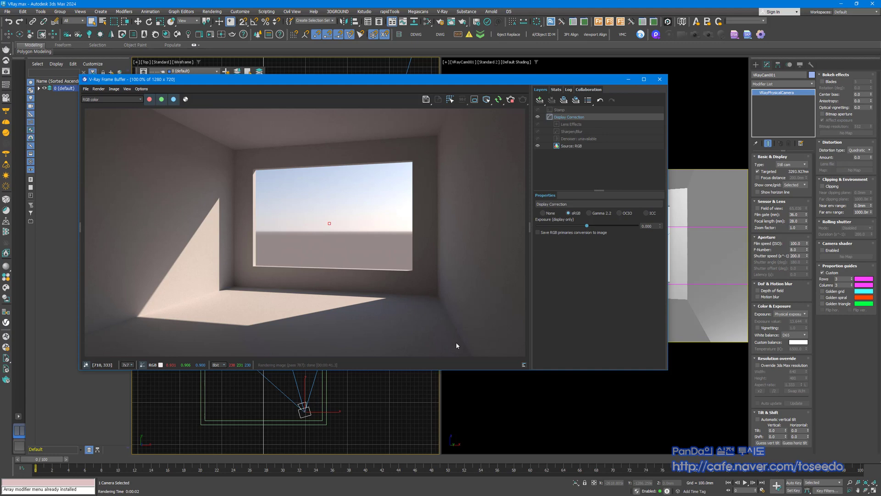
- Set the camera's film speed to 2 and switch the pixel readout back to raw values
click(801, 245)
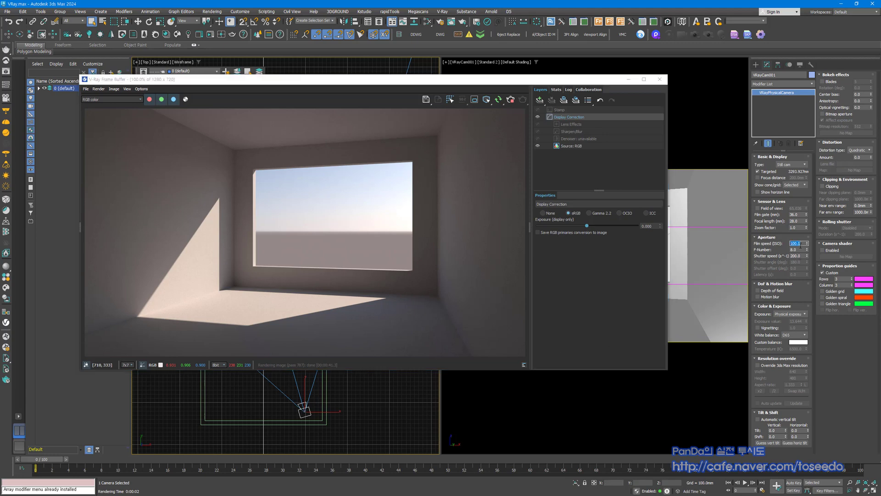
text(2)
key(Return)
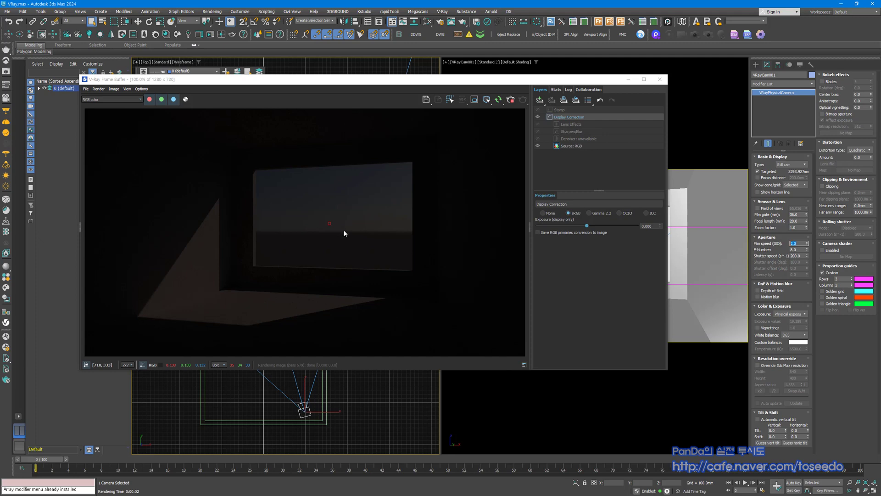
click(143, 365)
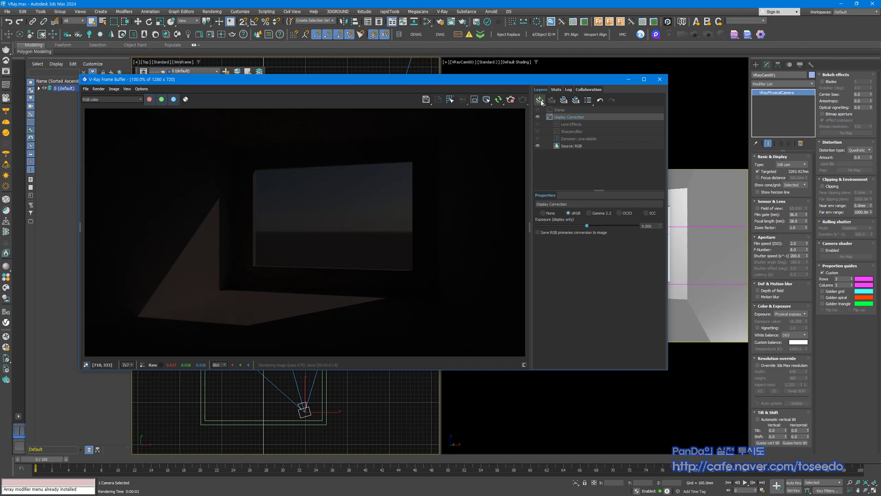
- Add an Exposure correction layer in the frame buffer and raise its exposure to 5.000
click(540, 100)
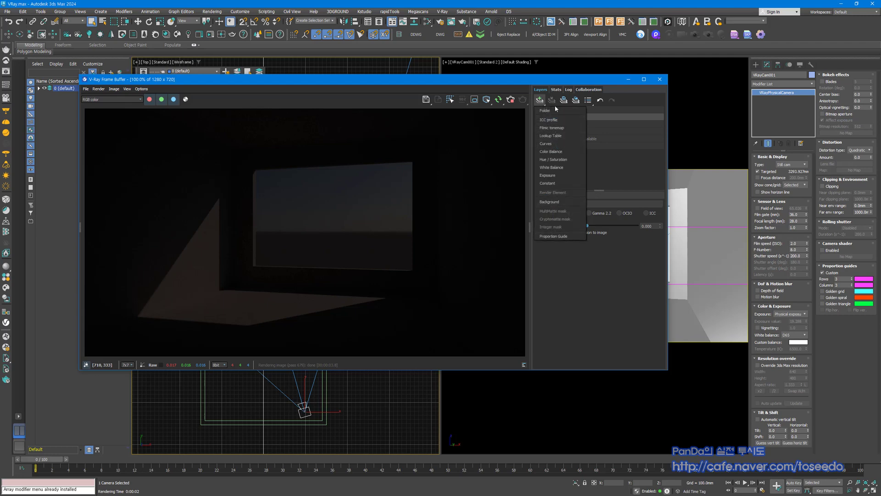
click(565, 176)
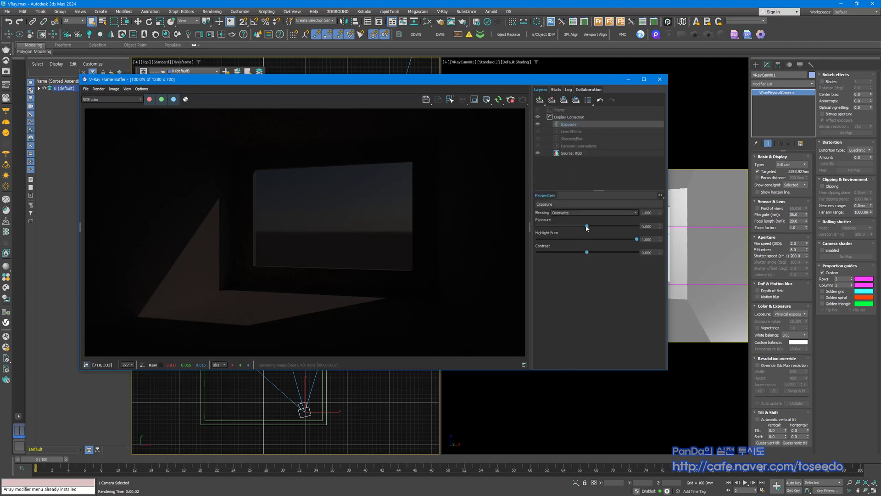
drag(587, 225, 652, 229)
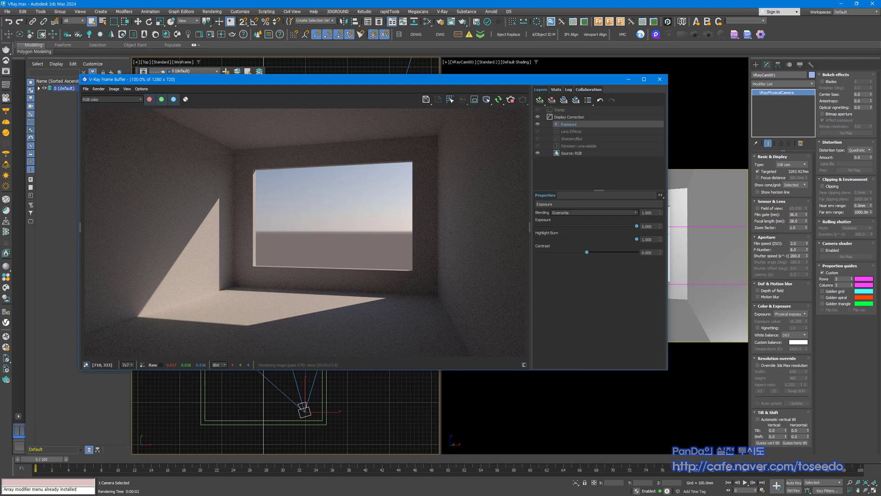
- Set the camera's film speed to 100 and disable the Exposure layer
click(795, 244)
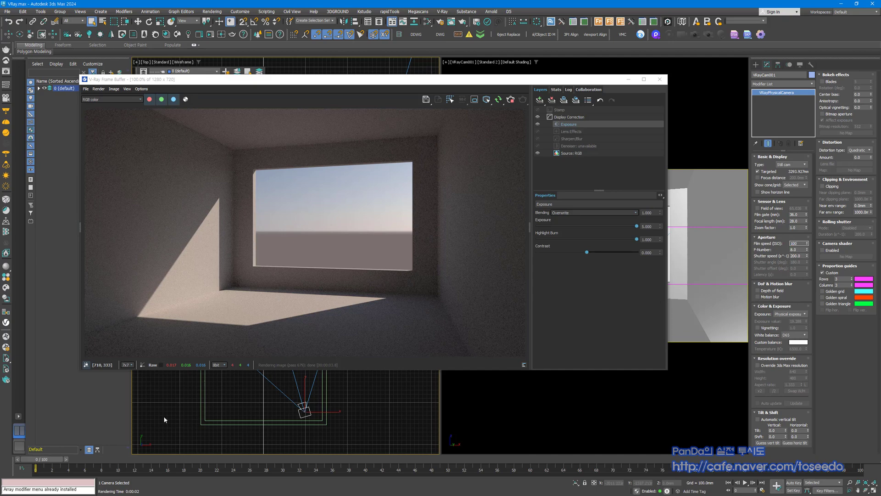
key(Return)
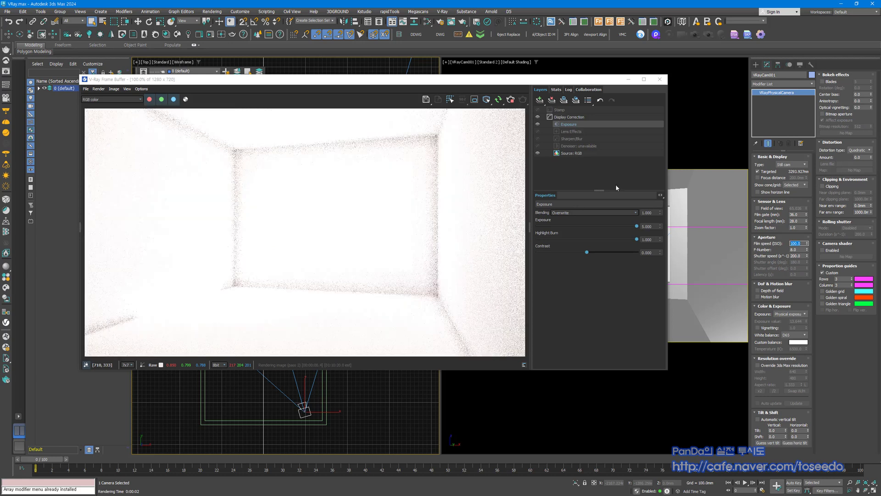
click(538, 124)
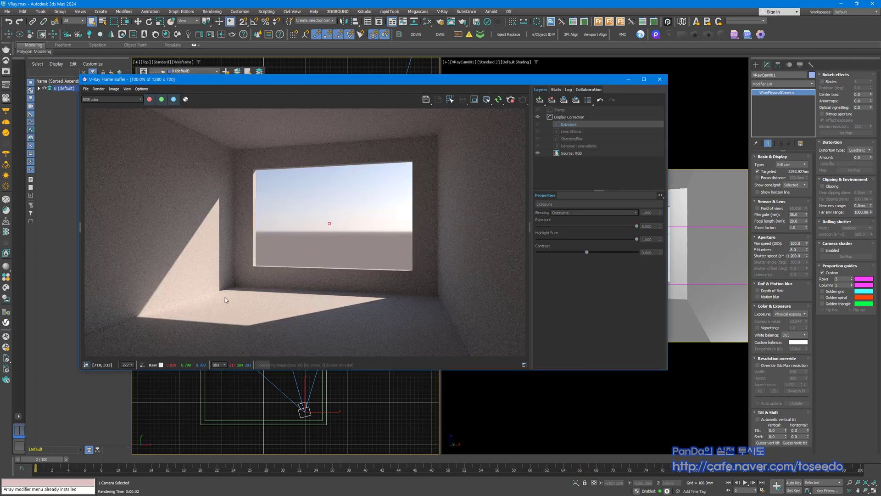
- Re-enable the Exposure layer and set its exposure to about -0.121 and highlight burn to 0.900
click(538, 124)
drag(637, 227, 582, 225)
drag(637, 240, 627, 240)
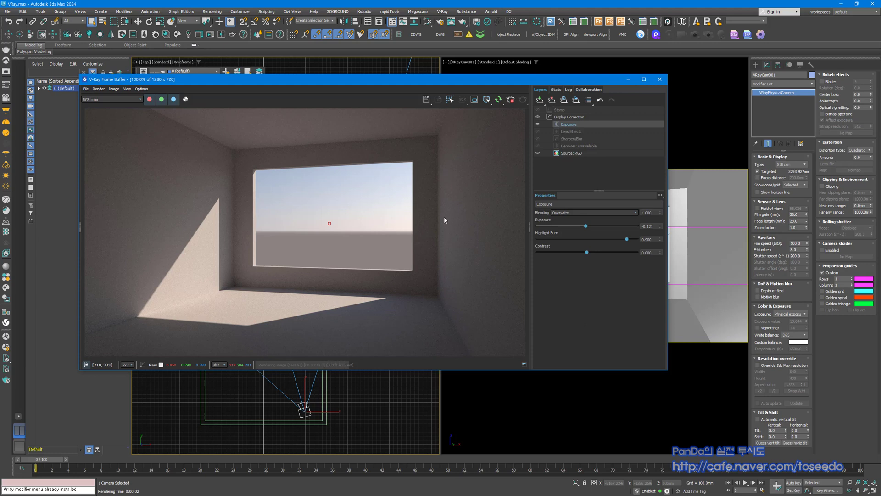
- Stop the V-Ray render, switch to the Corona scene and start interactive rendering of the camera view in the Corona VFB
click(511, 101)
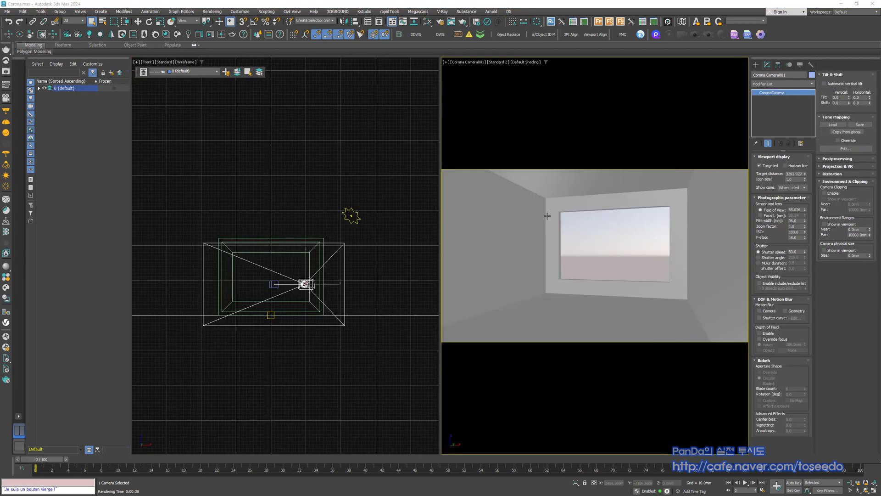
right_click(564, 206)
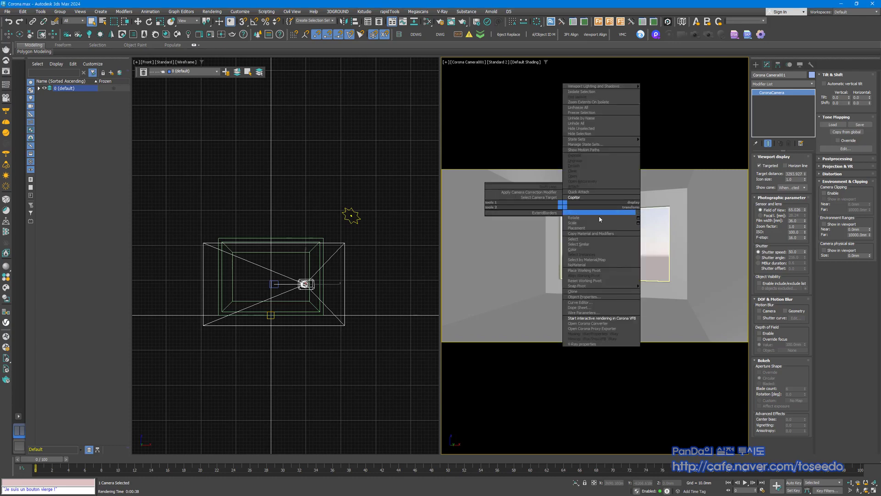
click(577, 312)
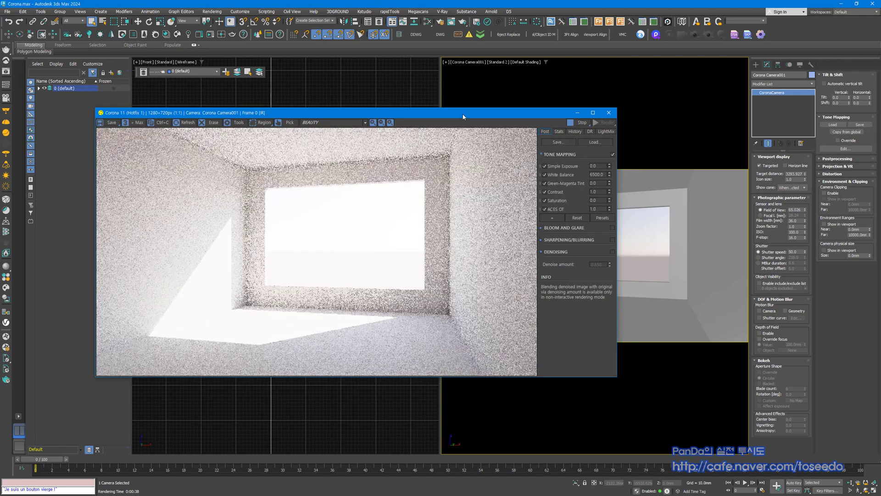
drag(465, 113, 498, 92)
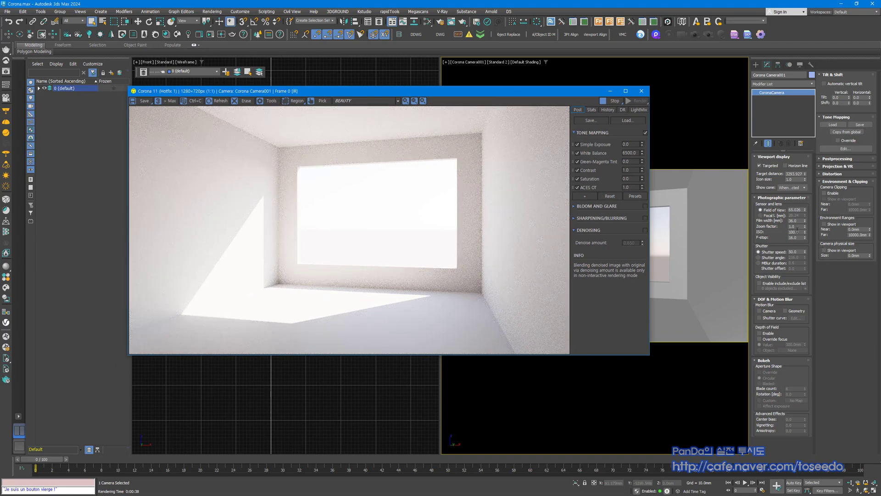
- Try a new ISO on the Corona camera and add a Photographic Exposure operator to the tone mapping stack
click(796, 232)
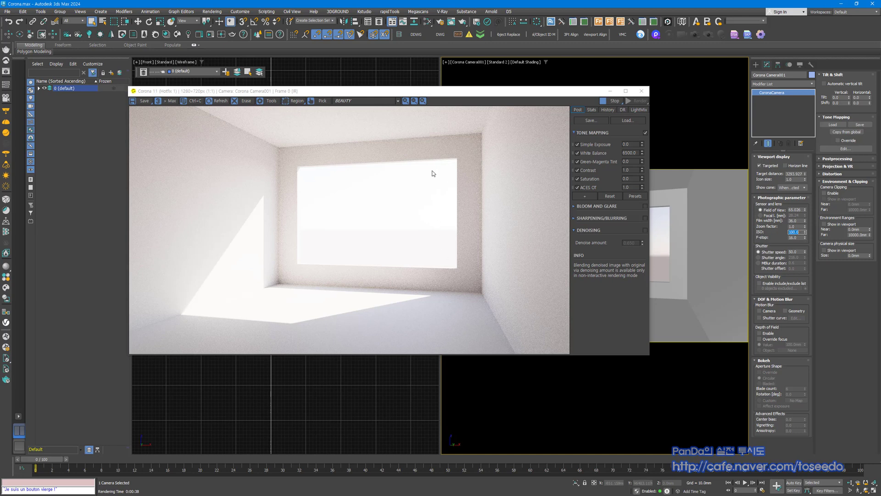
text(1)
click(583, 196)
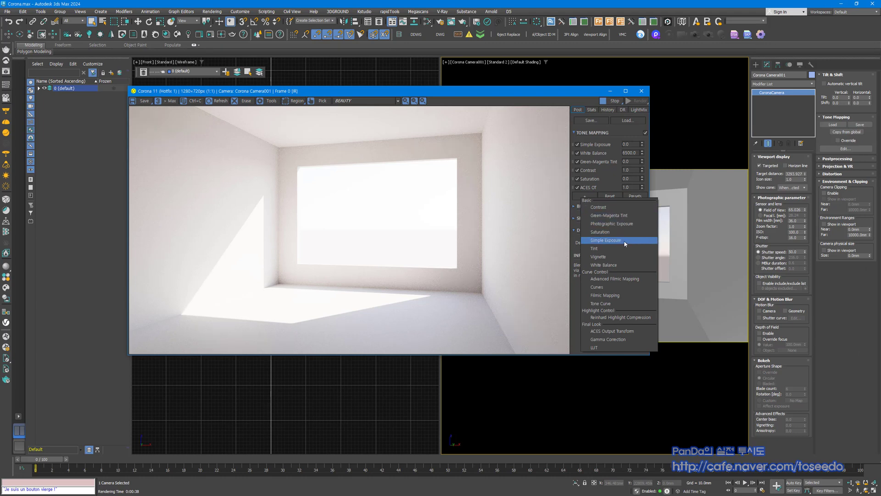
click(603, 225)
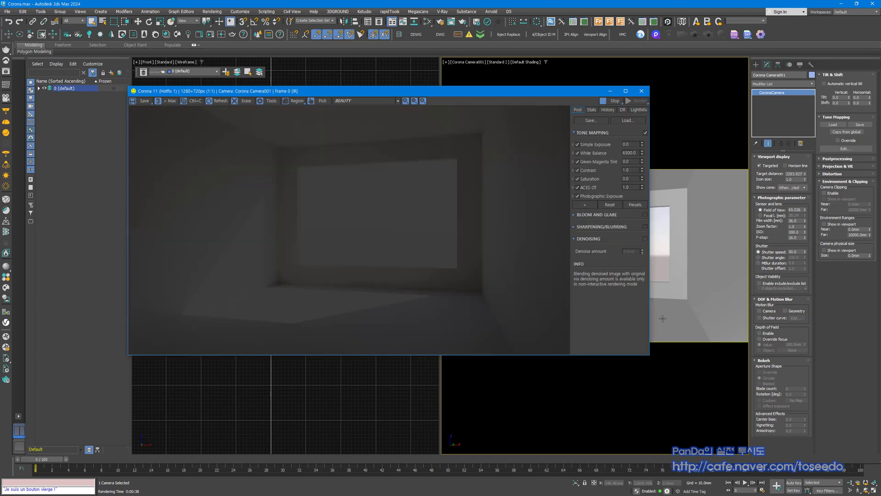
- Compare the render at camera ISO values of 200, 10 and 500, and return the ISO to 100
double_click(798, 231)
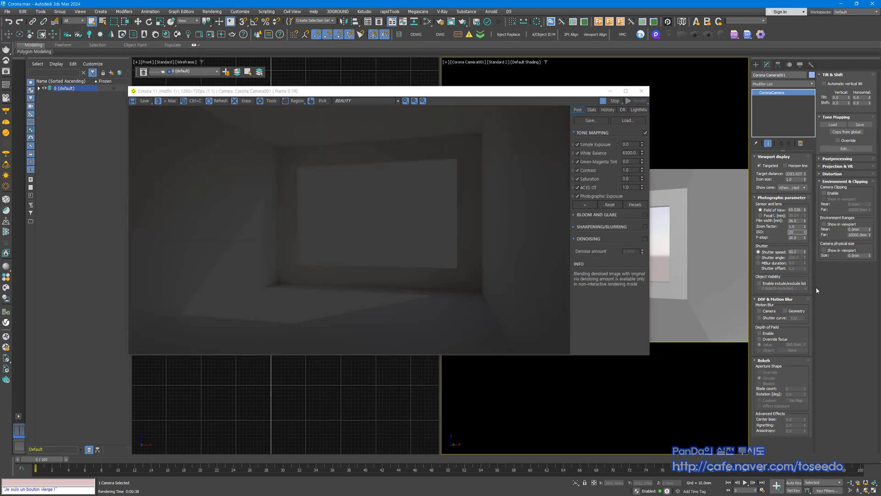
key(Return)
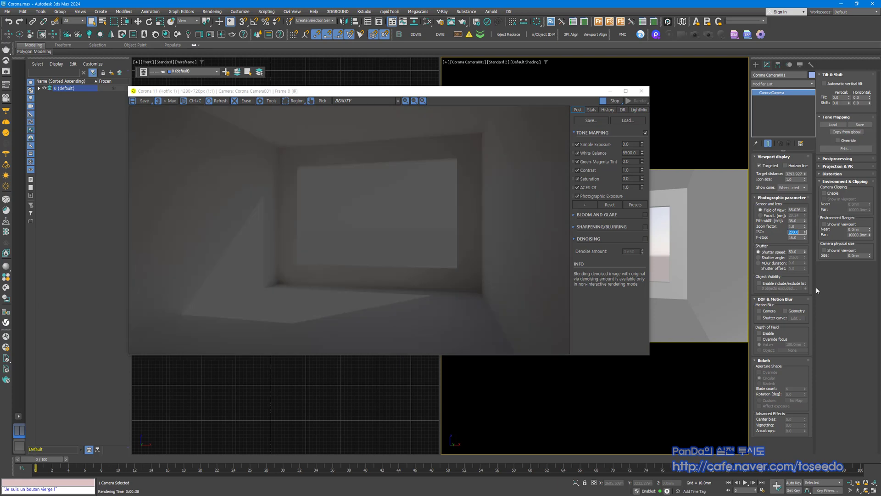
text(10)
key(Return)
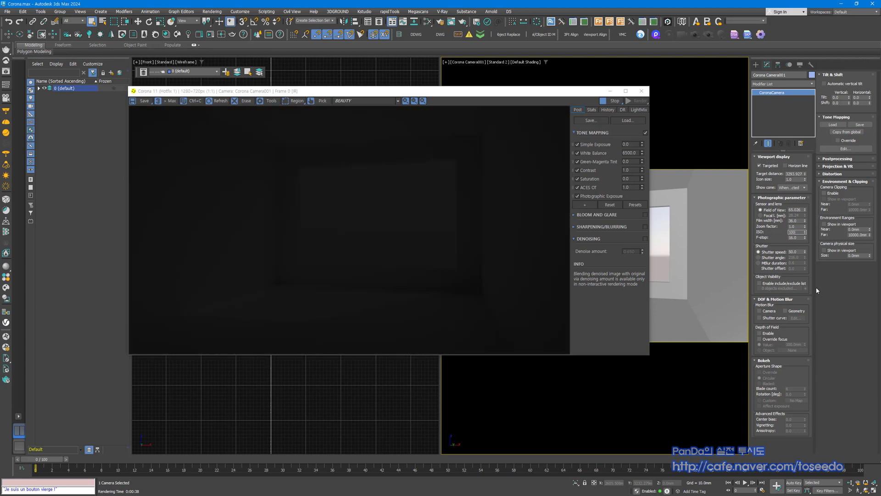
key(Return)
text(500)
key(Return)
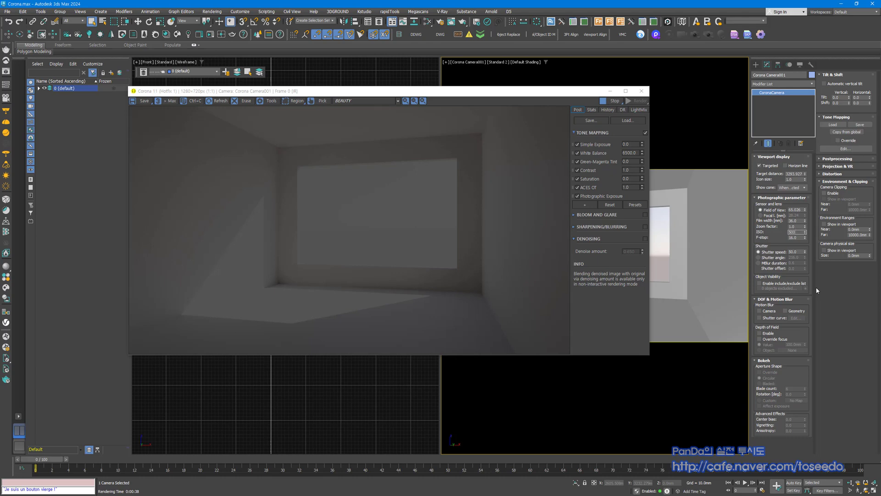
text(100)
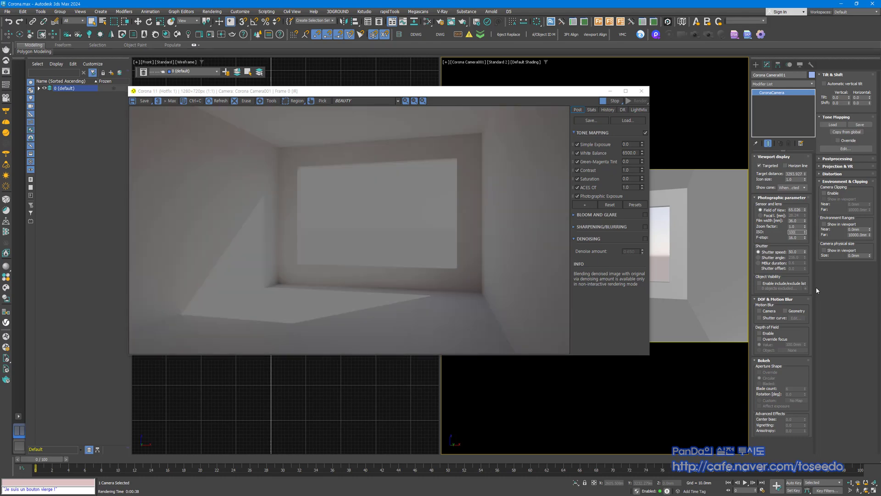
key(Return)
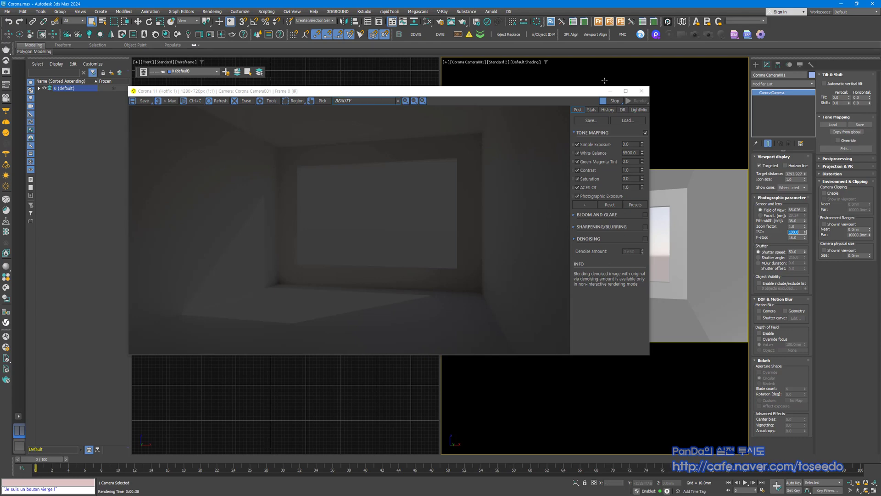
- Move Photographic Exposure above Simple Exposure in the tone mapping stack and raise the camera's ISO through 200 and 300 to 400
click(607, 199)
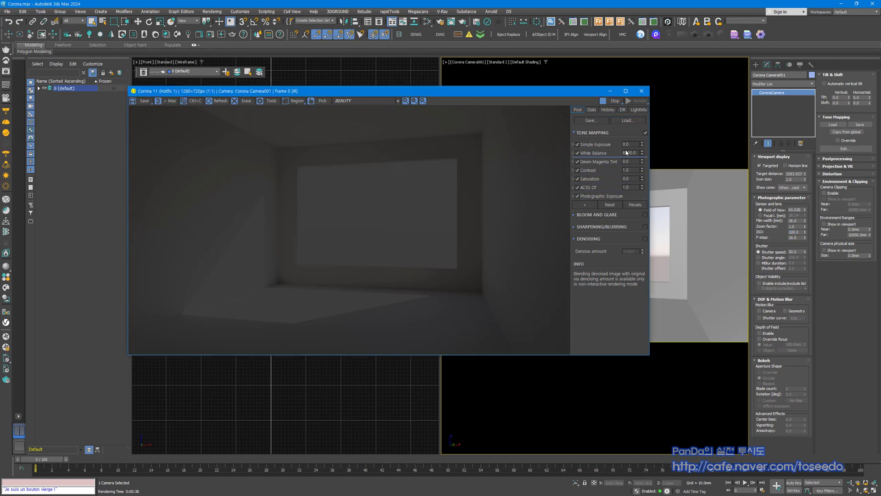
drag(605, 145, 601, 145)
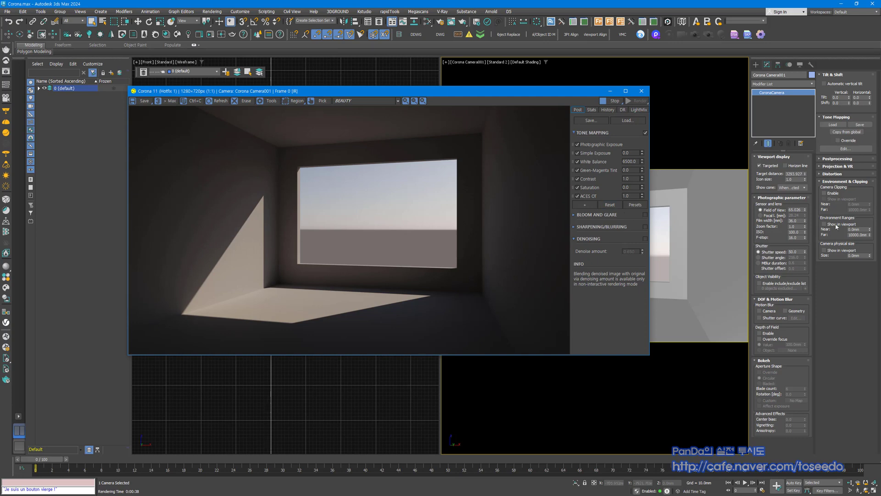
double_click(796, 232)
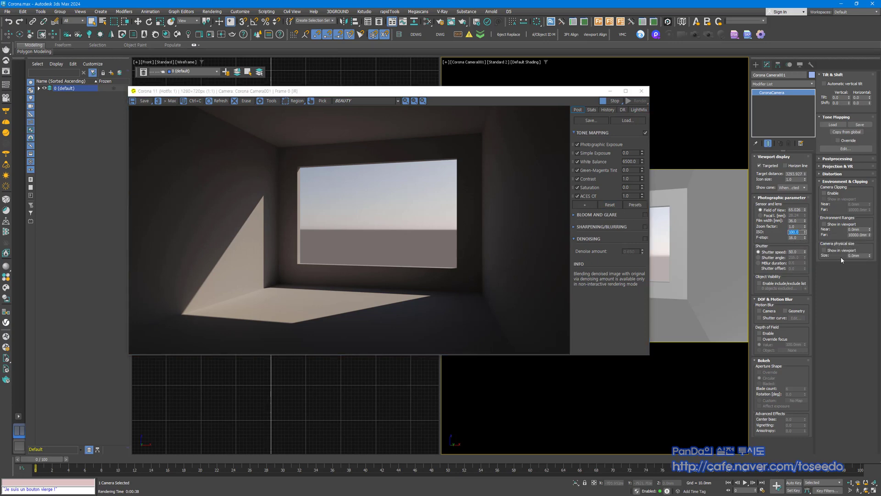
text(200)
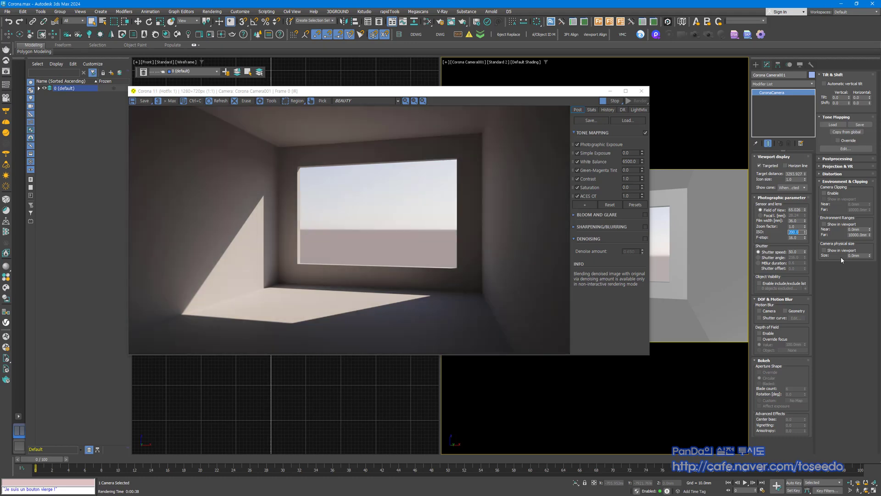
text(300)
key(Return)
text(400)
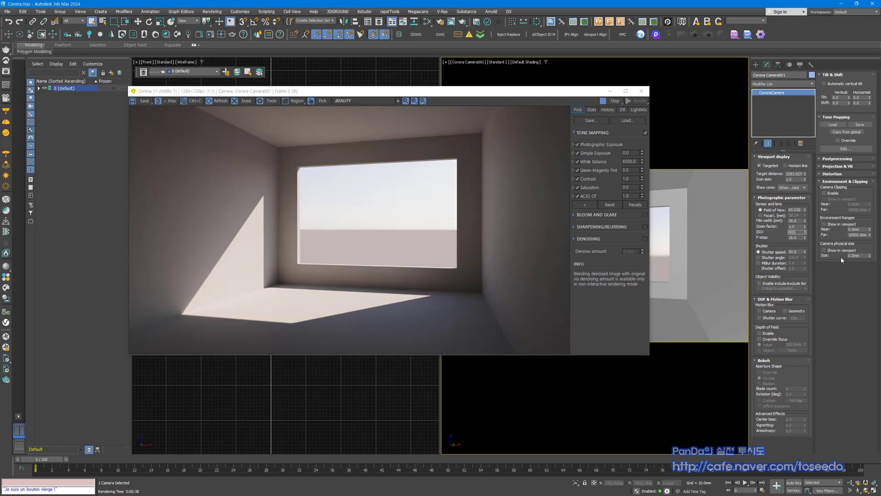
key(Return)
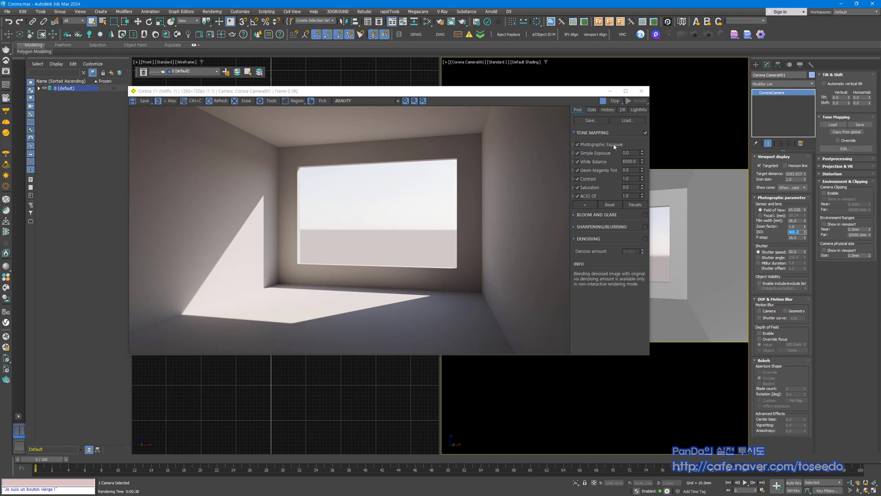
- Toggle the Simple Exposure operator several times to compare its effect, and leave it disabled
click(580, 154)
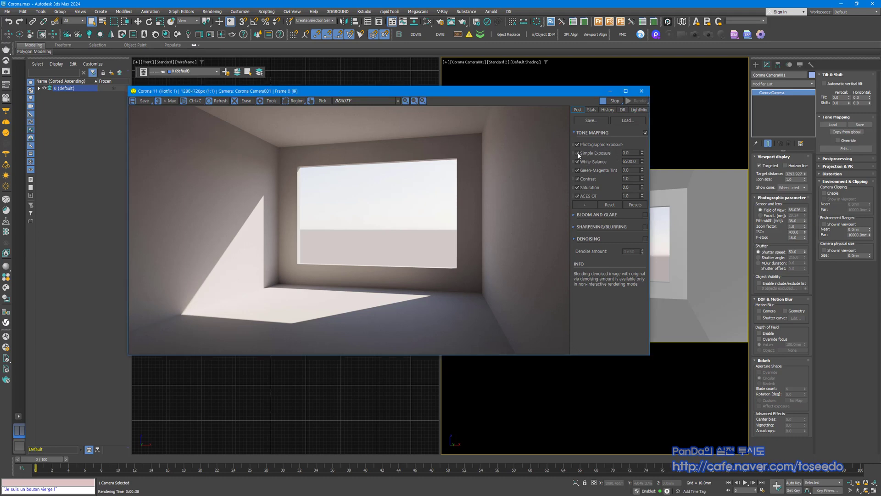
click(578, 154)
click(577, 153)
click(577, 154)
click(577, 154)
- Inspect the original linear and tonemapped pixel values near the horizon in the rendered window
click(380, 223)
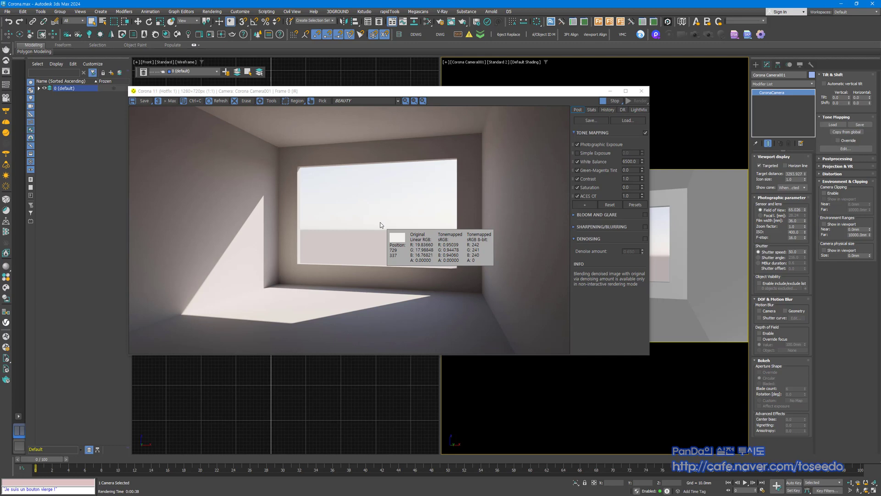
click(381, 222)
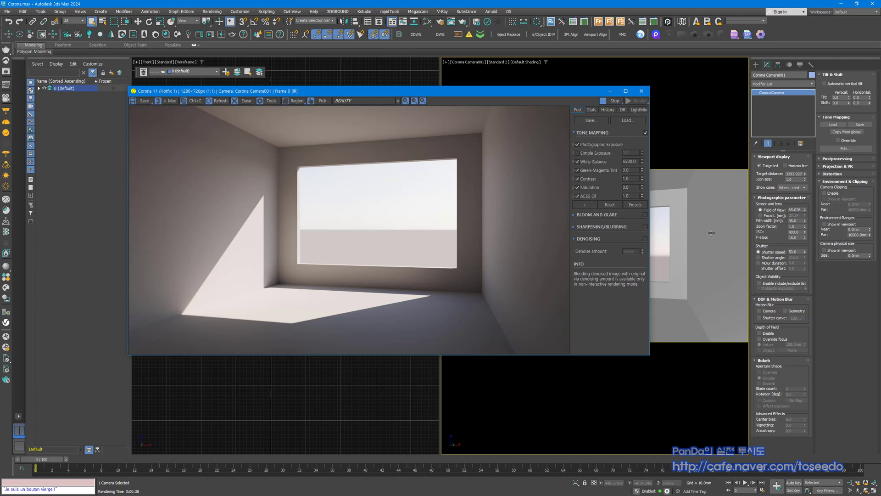
right_click(379, 224)
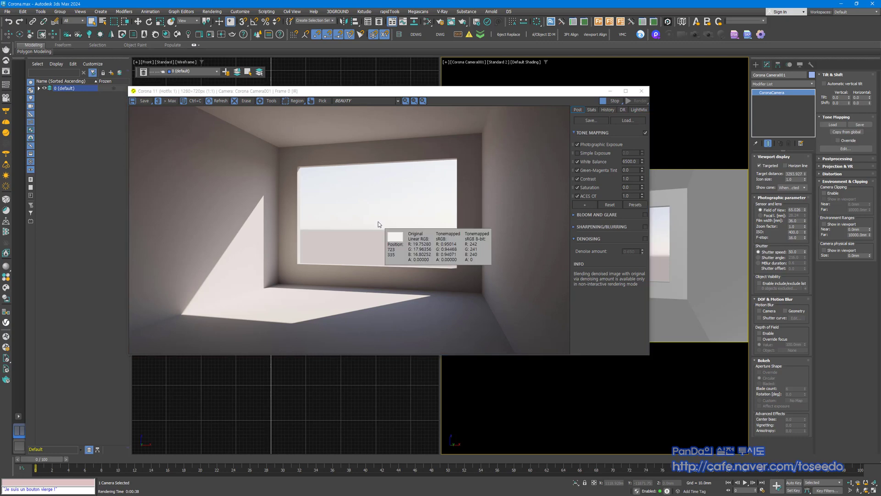
click(379, 224)
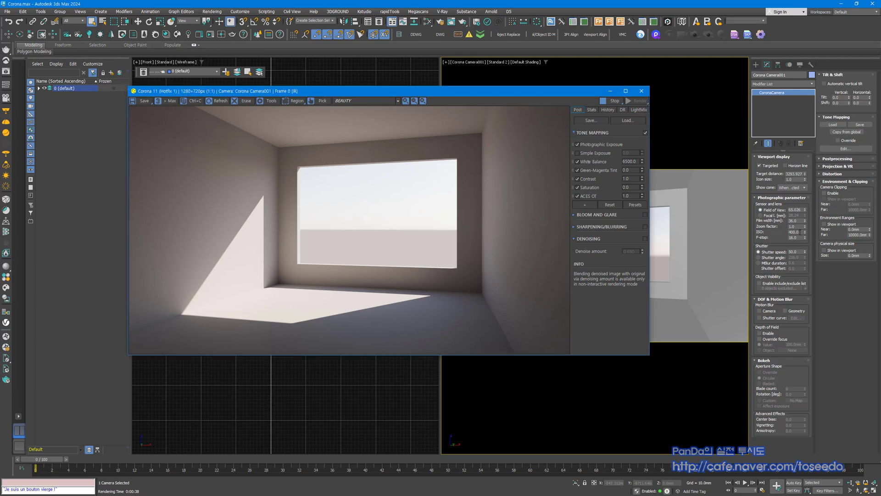
- Set the camera's ISO to 10 and inspect the pixel values near the window's horizon
double_click(799, 232)
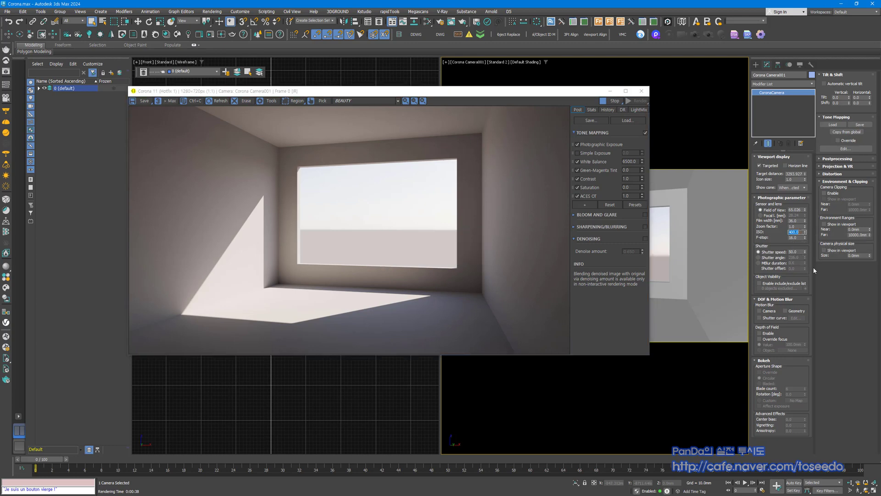
text(010)
key(Return)
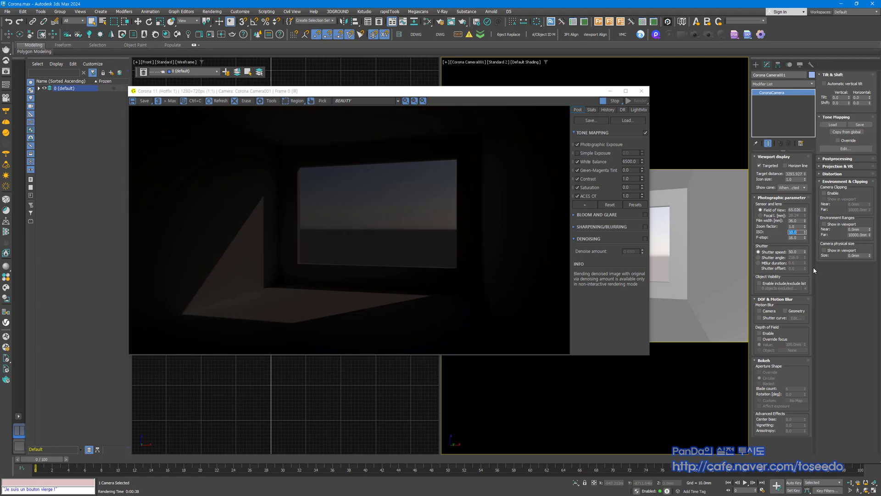
right_click(378, 217)
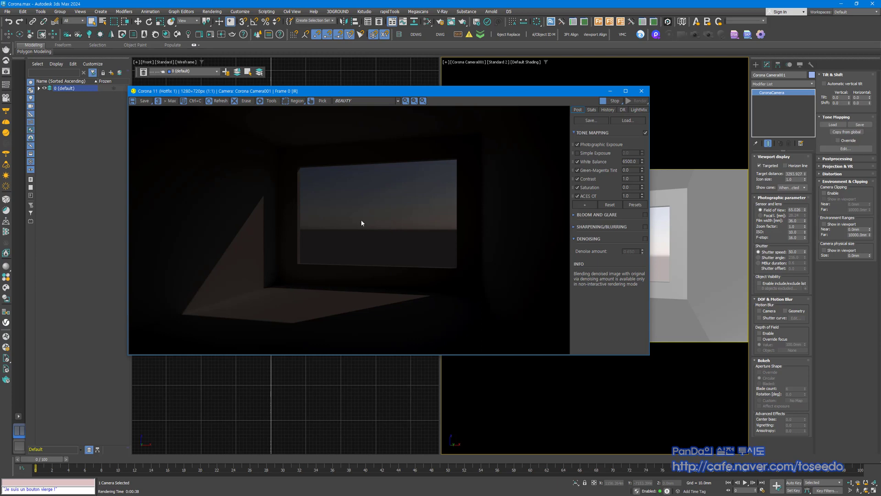
- Set the camera's ISO to 700 and inspect the pixel values at the horizon in the window again
double_click(799, 232)
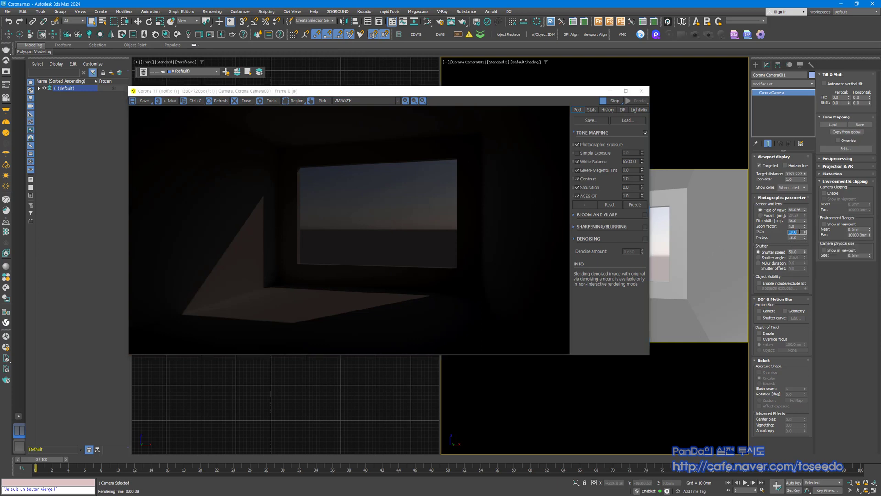
text(700)
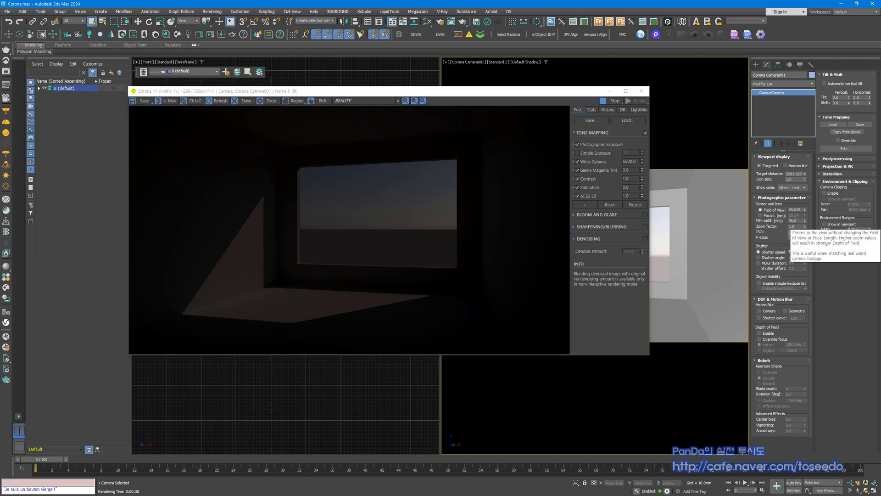
key(Return)
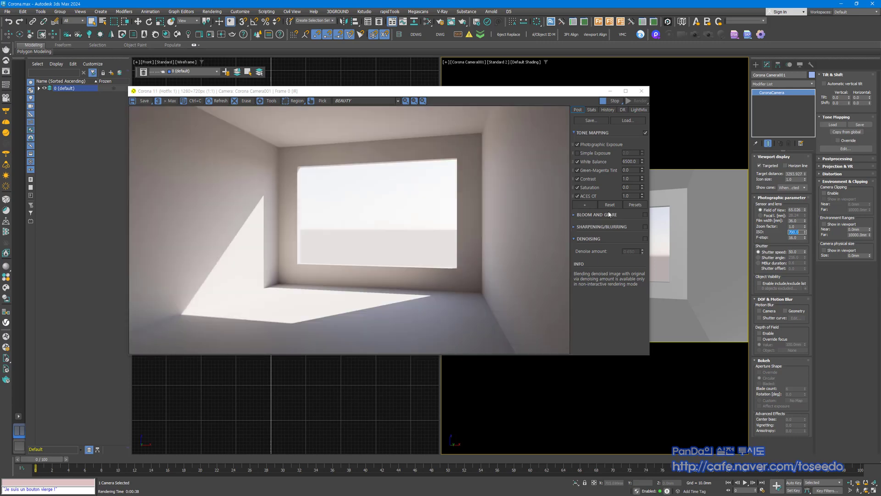
right_click(369, 223)
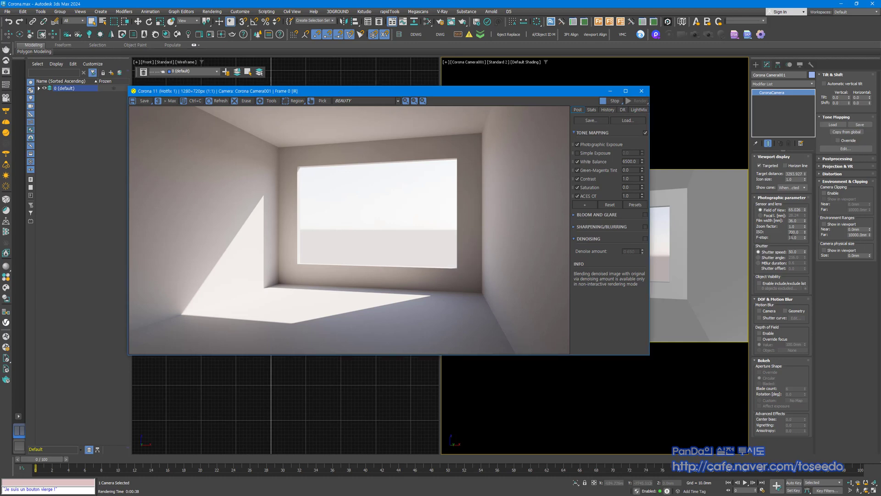
- Try the camera at ISO 100 and set its ISO to 400
double_click(792, 234)
text(1)
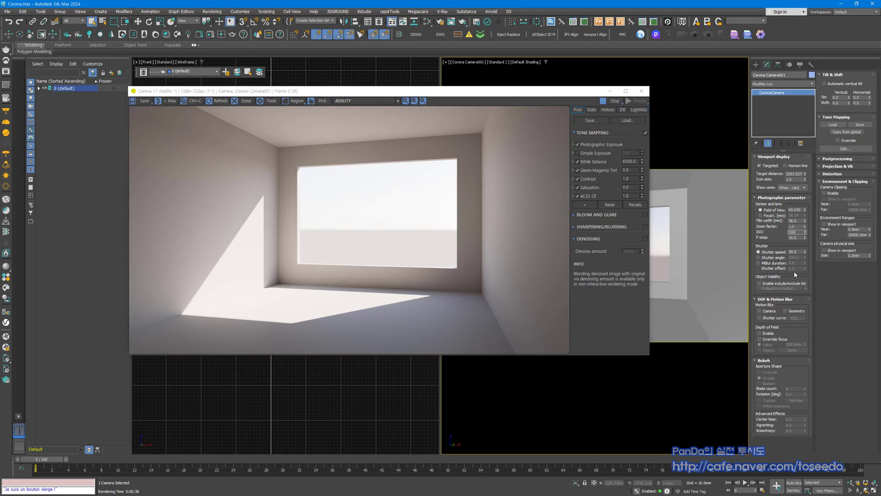
text(00)
key(Return)
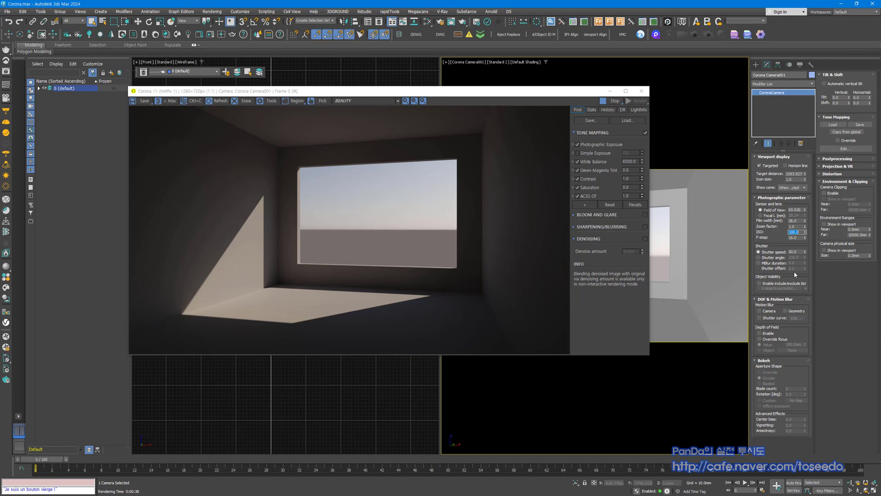
text(400)
key(Return)
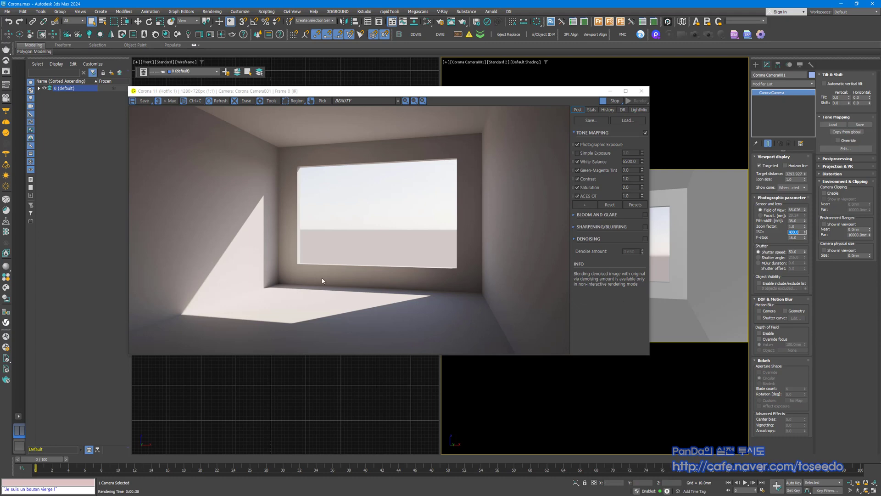
- Disable the Photographic Exposure operator in the tone mapping stack
click(578, 145)
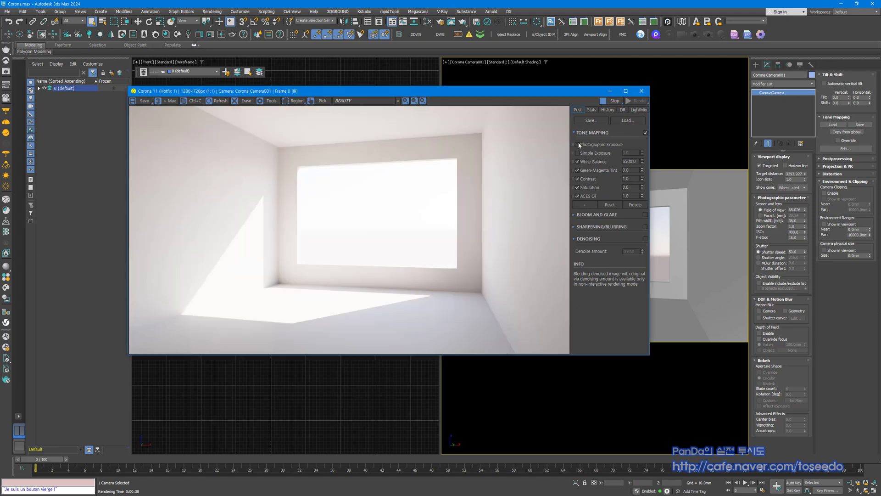
- Compare the render with Photographic Exposure on and off alongside Simple Exposure, leaving both operators enabled
click(578, 144)
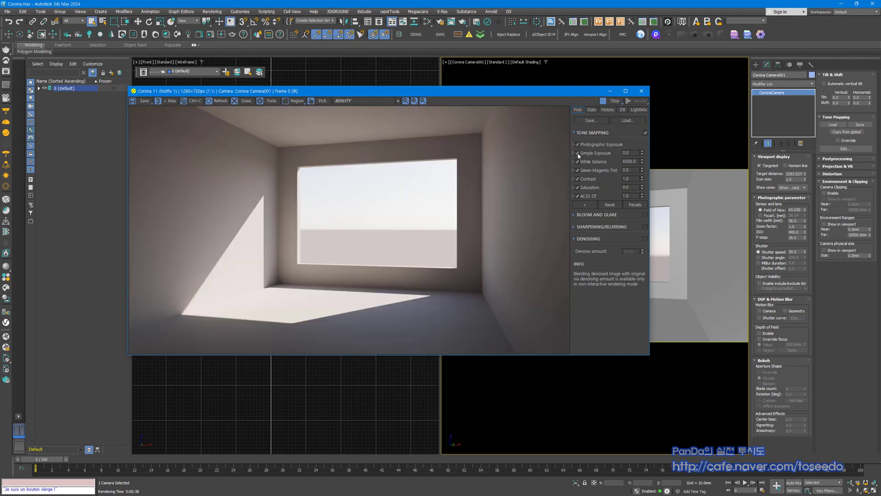
click(578, 144)
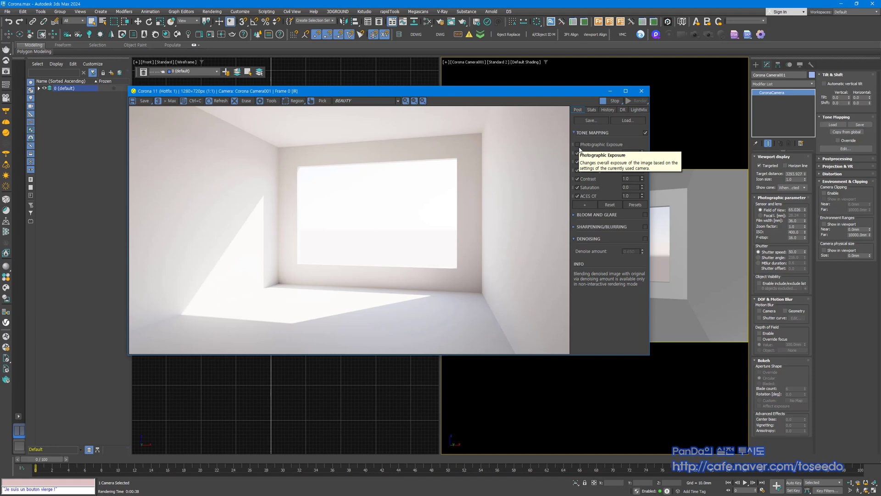
click(578, 144)
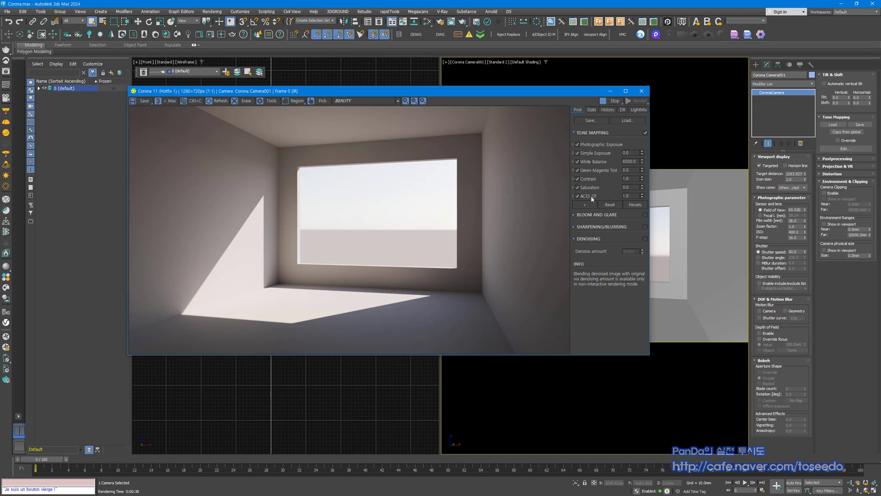
- With Photographic Exposure moved below ACES OT and disabled, compare the render with ACES OT off and on
drag(584, 146, 585, 201)
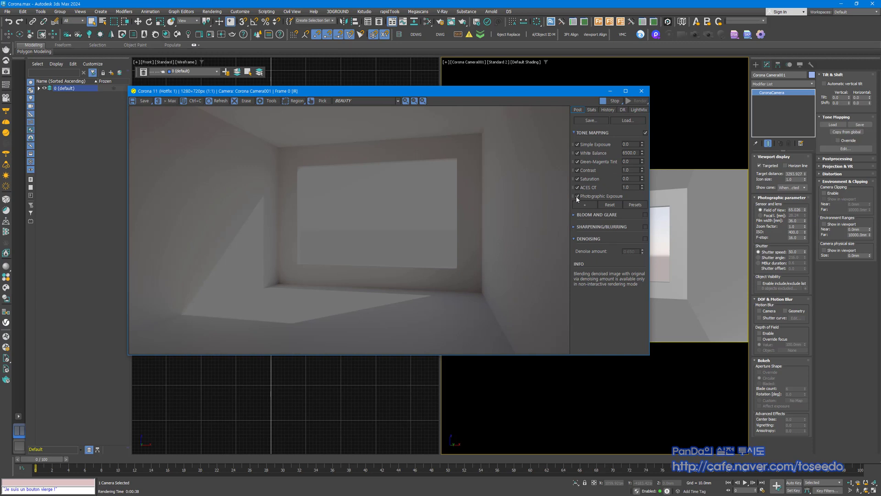
click(577, 196)
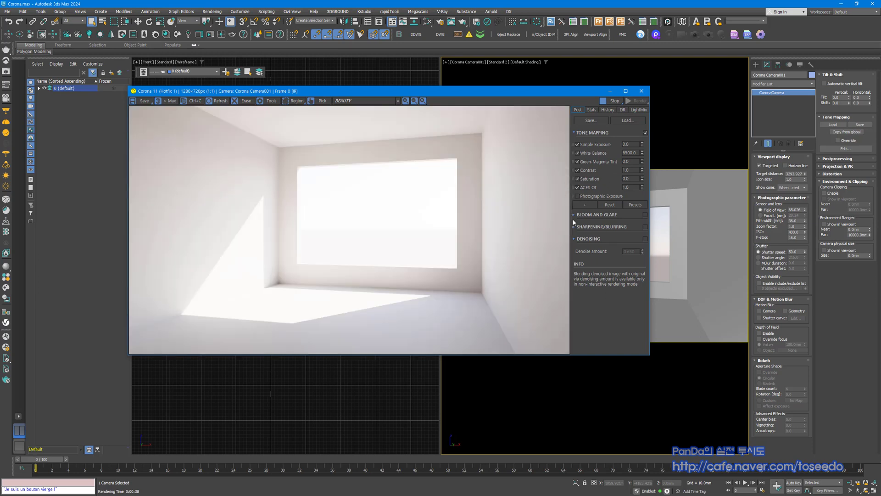
click(577, 188)
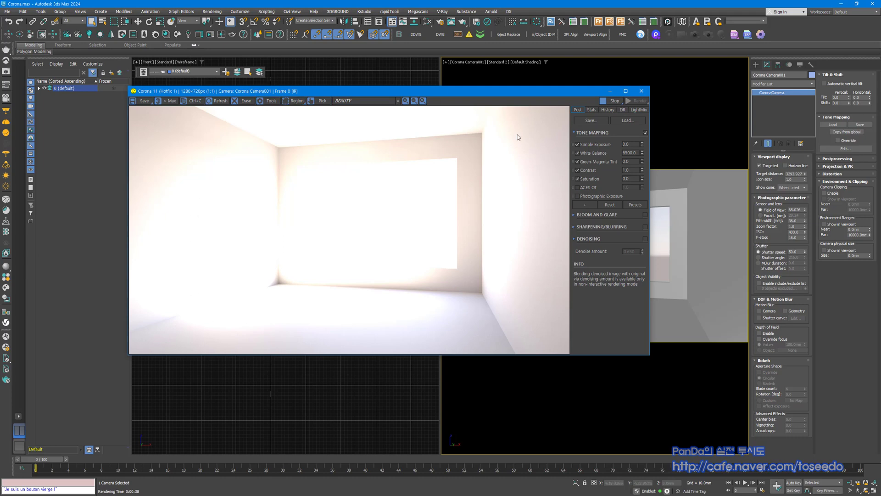
right_drag(349, 221, 360, 218)
click(577, 188)
click(577, 188)
click(577, 188)
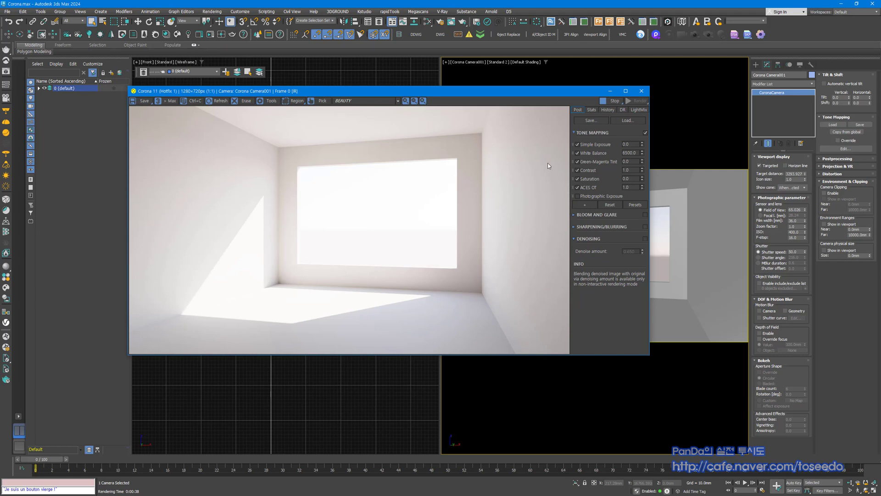
- Enable Photographic Exposure at the end of the stack and compare the render with ACES OT off and on
click(578, 197)
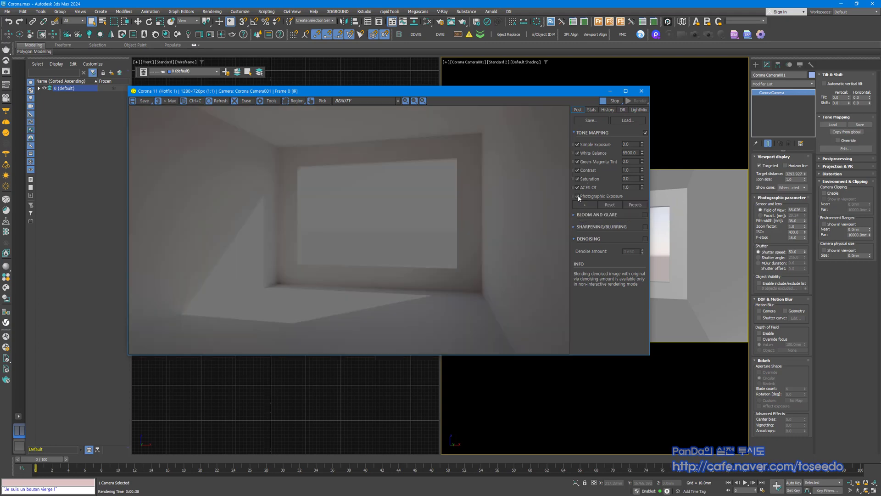
scroll(311, 184, up, 1)
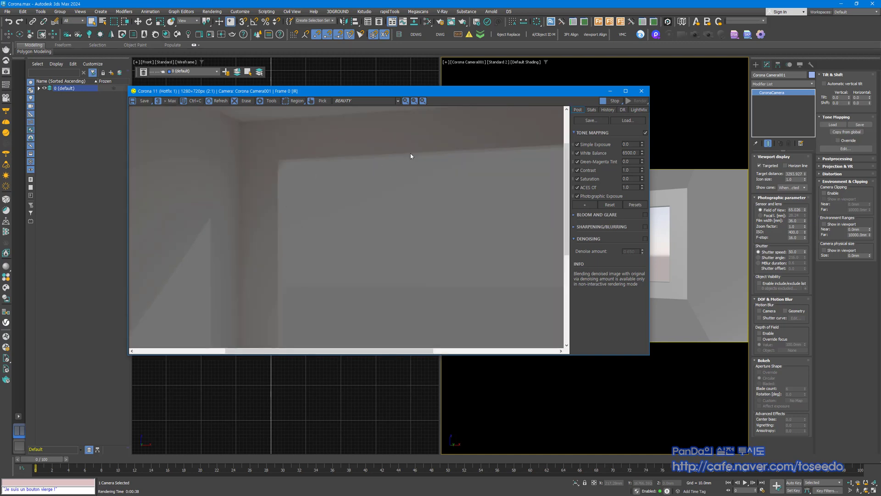
scroll(302, 200, down, 1)
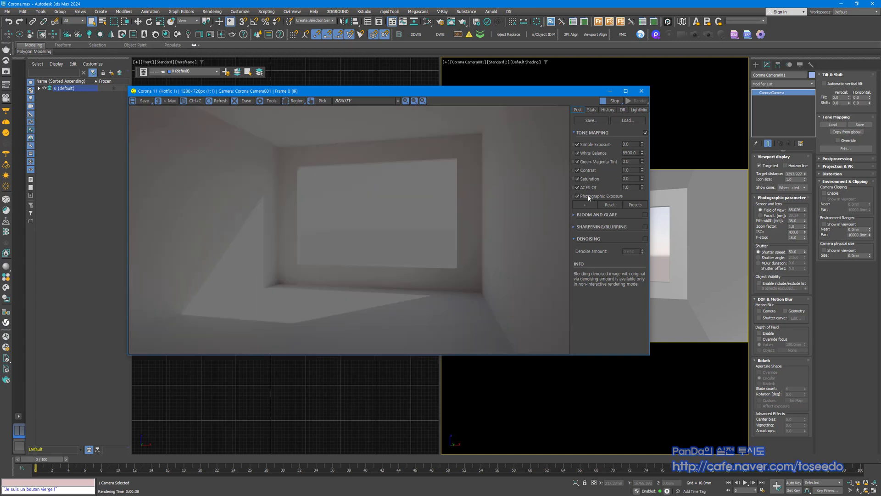
click(577, 188)
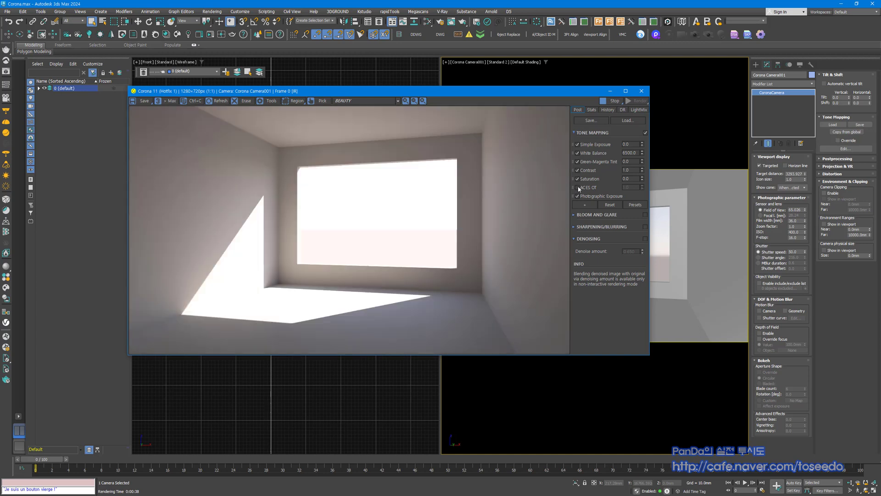
click(577, 187)
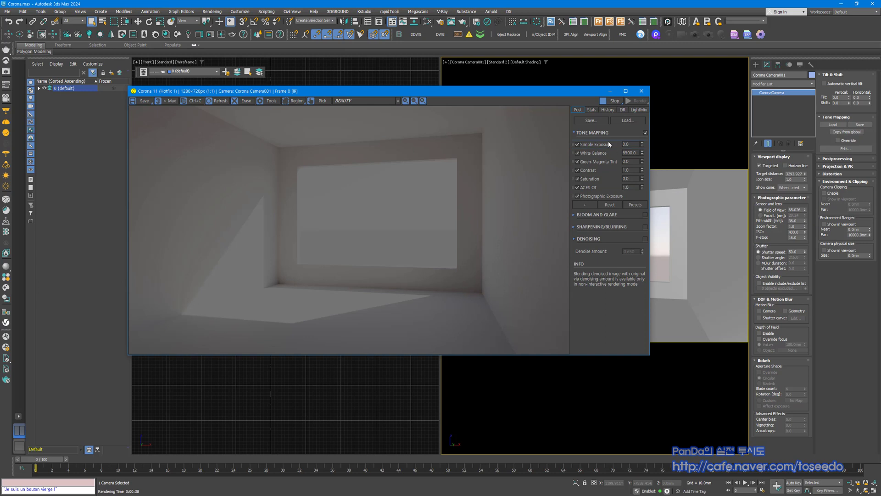
- Move Photographic Exposure back to the start of the tone mapping stack and disable Simple Exposure
drag(610, 145, 611, 145)
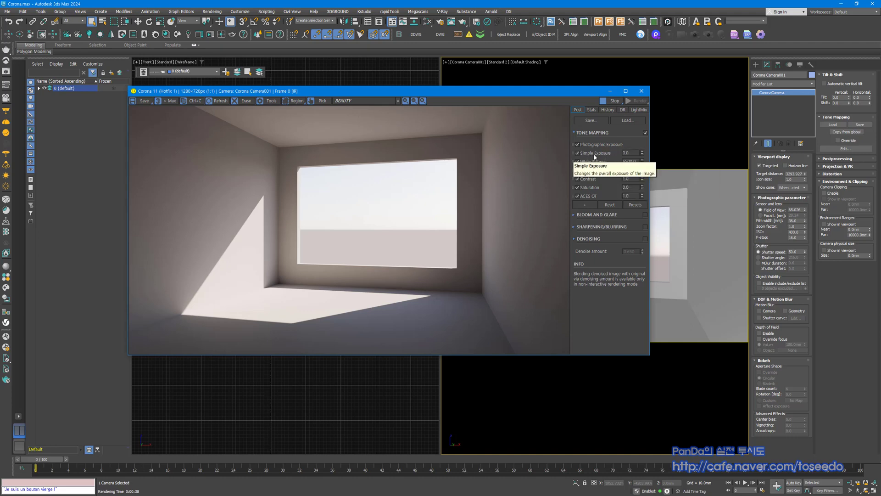
mouse_move(597, 144)
mouse_down()
mouse_move(601, 200)
mouse_move(604, 144)
mouse_up()
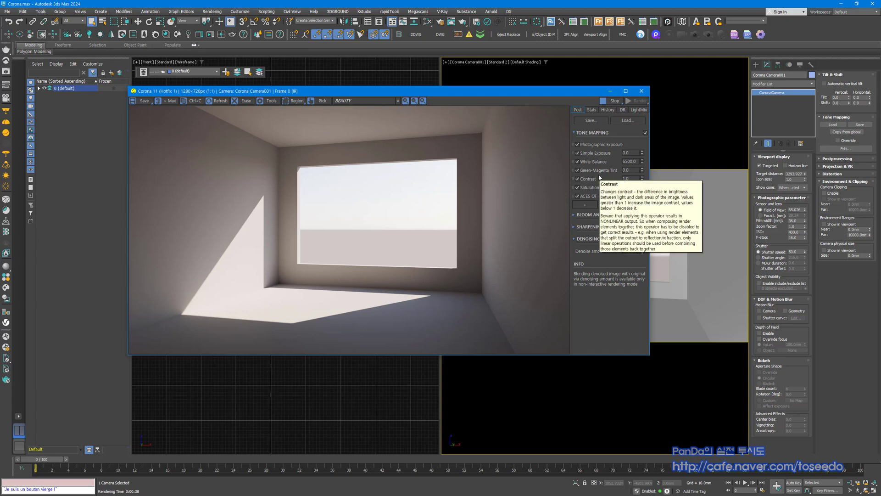
click(578, 153)
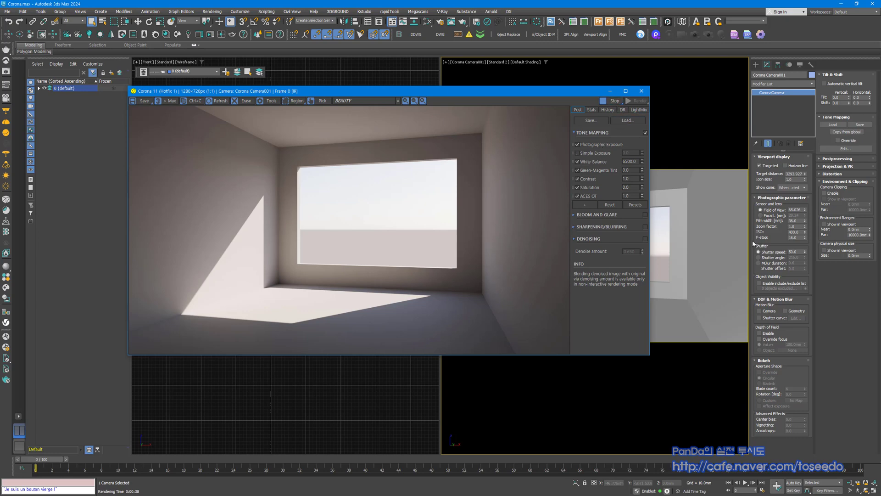
- Try the camera at ISO 700 and set its ISO to 100
double_click(803, 233)
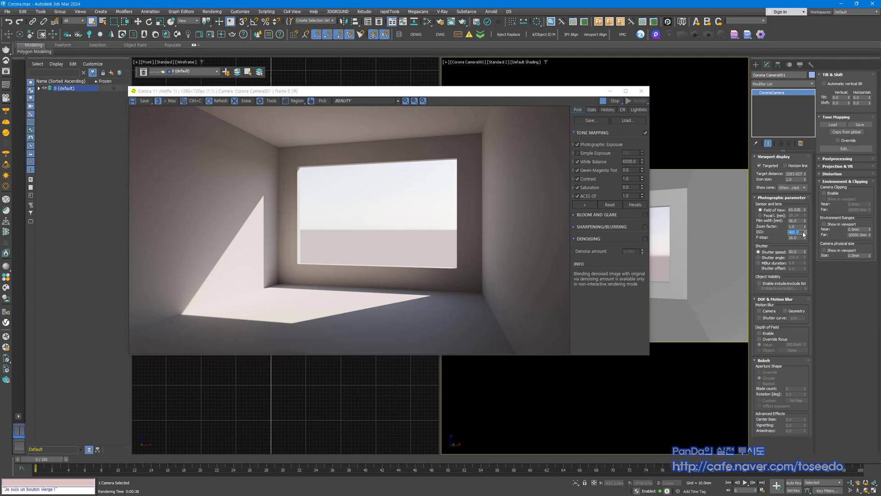
text(700)
key(Return)
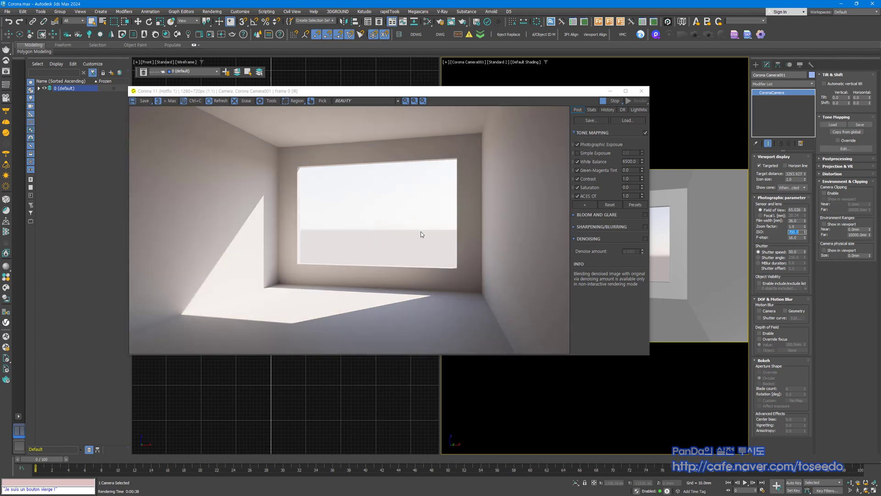
text(100)
key(Return)
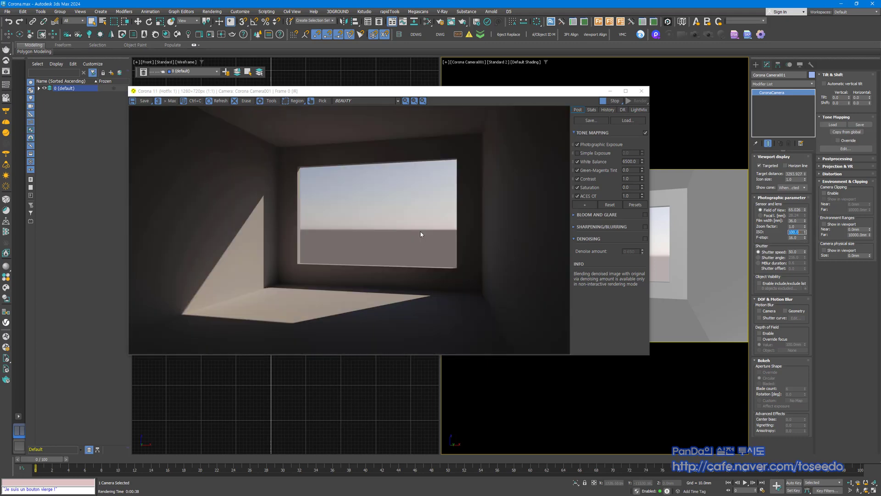
- Replace the interactive session with a regular render and inspect the pixel values near the window's horizon
click(613, 101)
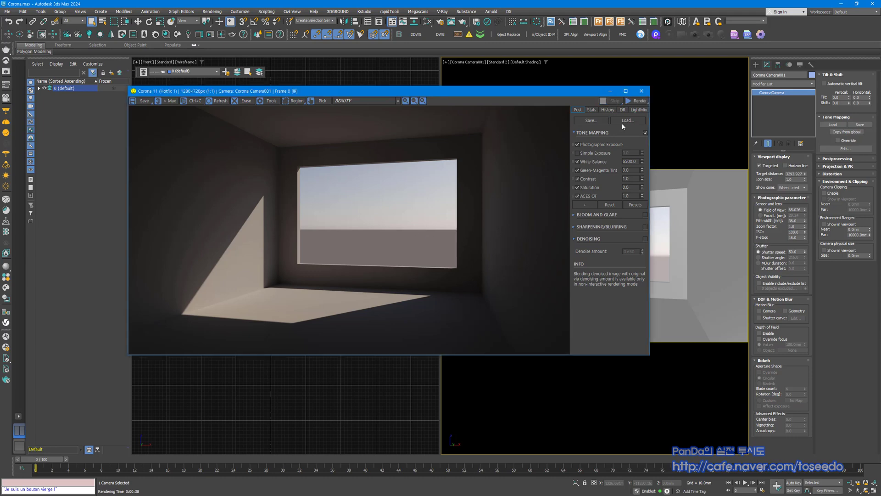
click(636, 100)
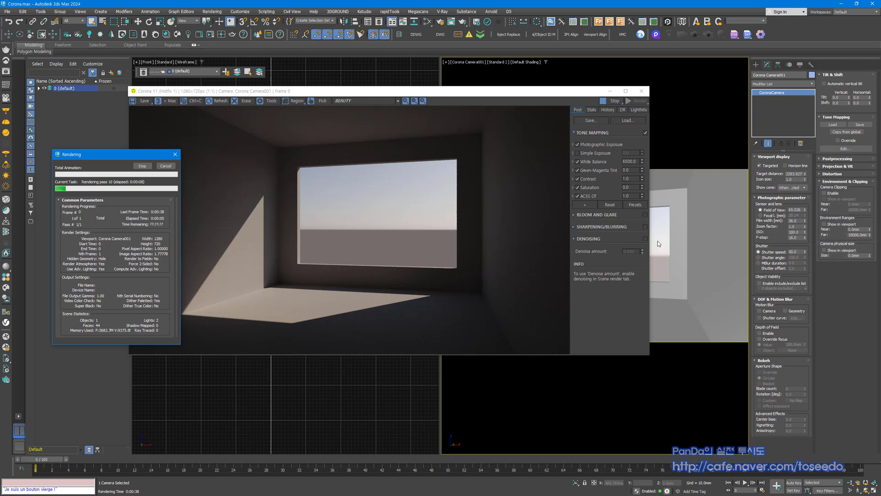
click(379, 223)
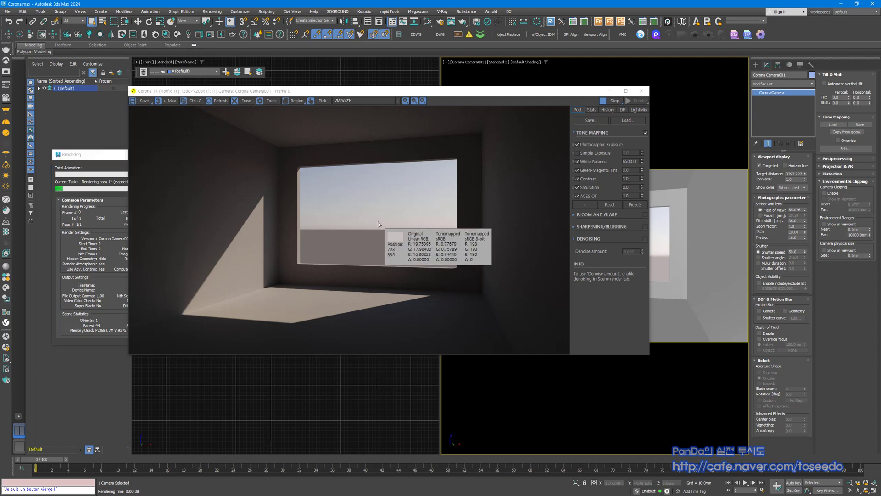
click(388, 218)
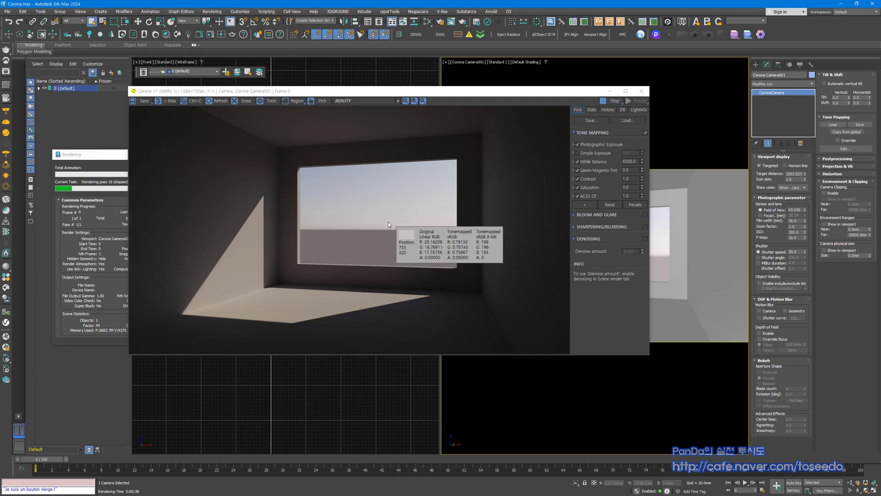
right_drag(388, 222, 382, 227)
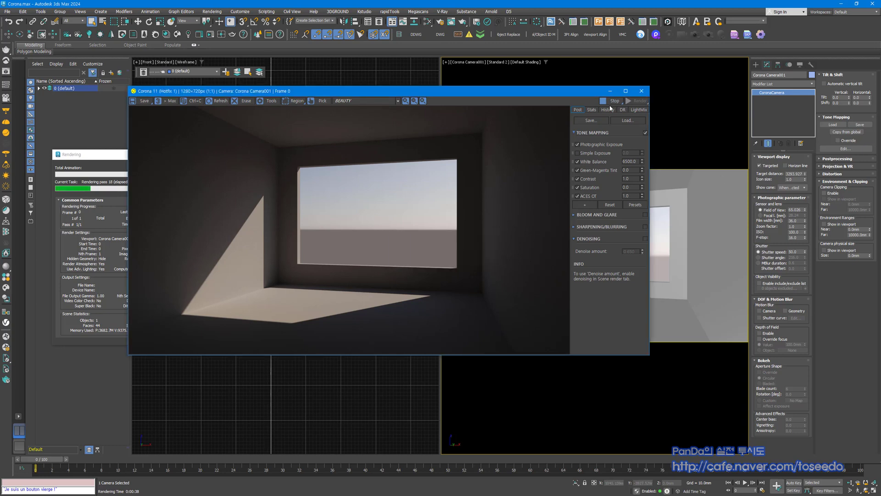
- Set the camera's ISO to 400 and switch the tone mapping from Photographic Exposure to Simple Exposure
click(797, 232)
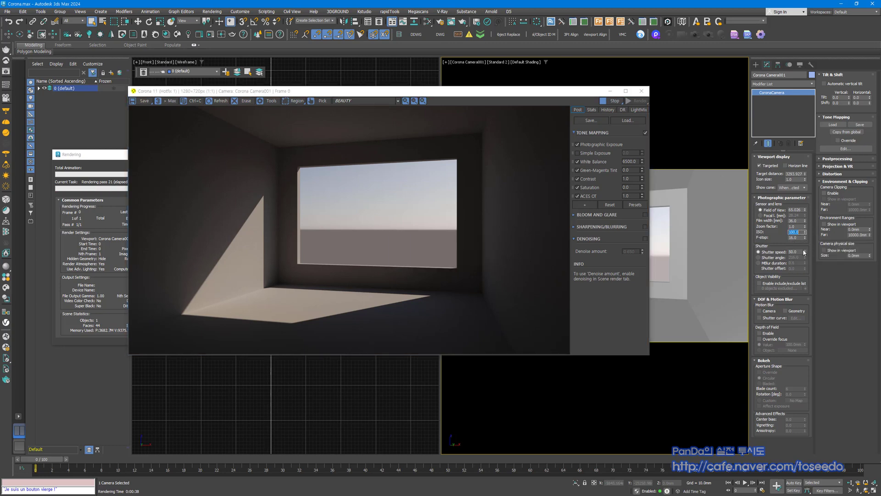
text(400)
key(Return)
click(578, 144)
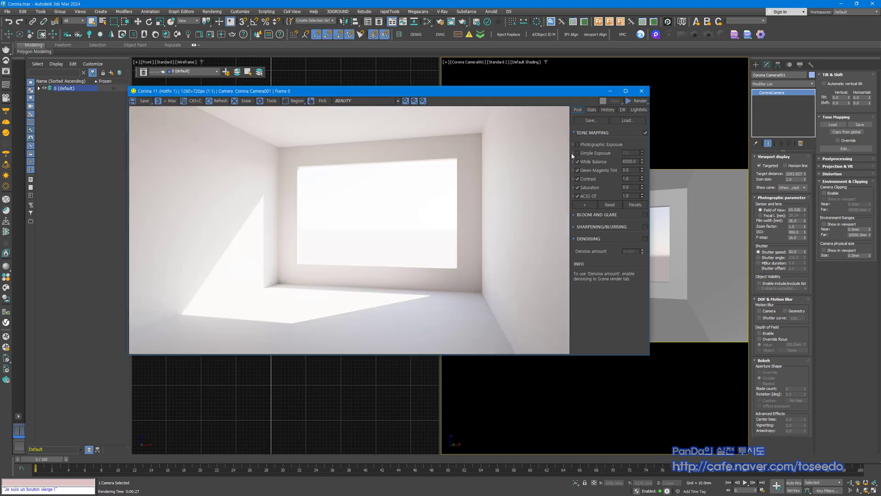
click(577, 154)
- Render the frame and lower Simple Exposure to -3.056
click(637, 104)
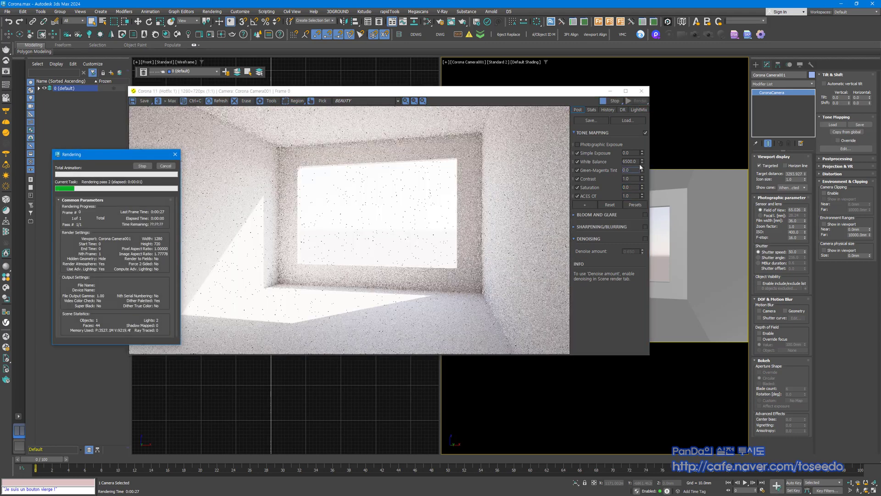
drag(642, 154, 635, 265)
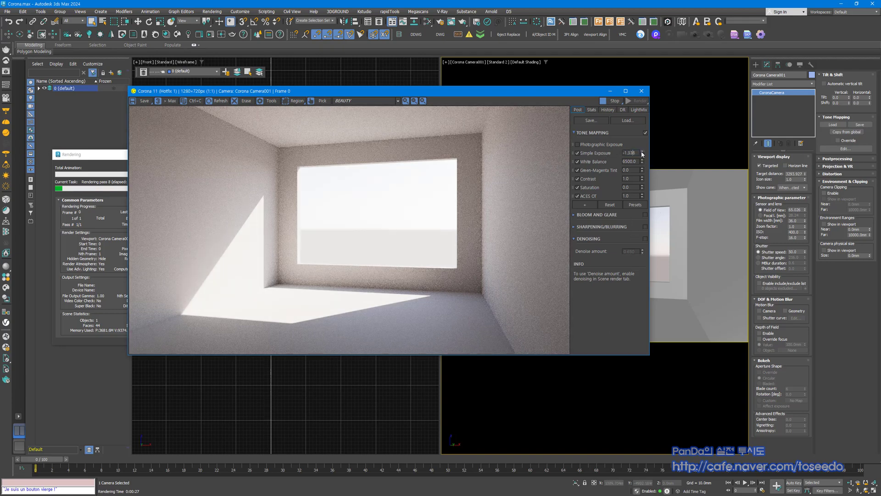
drag(643, 154, 632, 224)
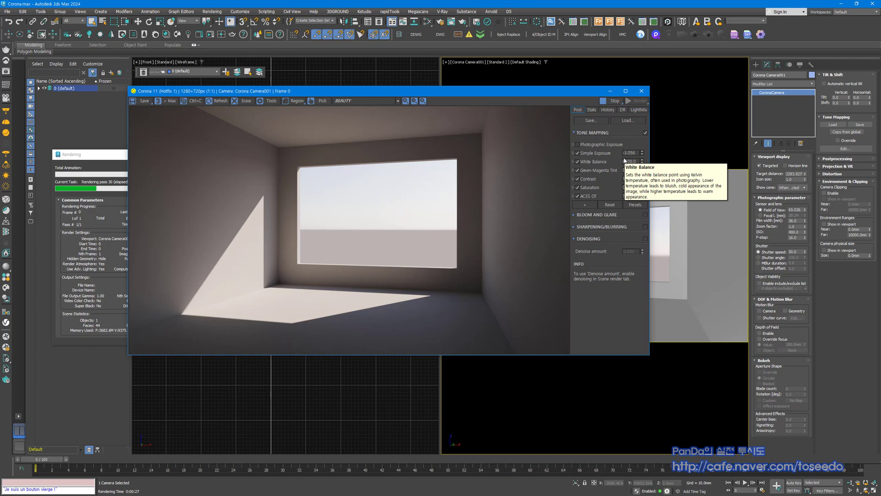
- Stop the render and switch the tone mapping from Simple Exposure back to Photographic Exposure
click(614, 102)
click(578, 154)
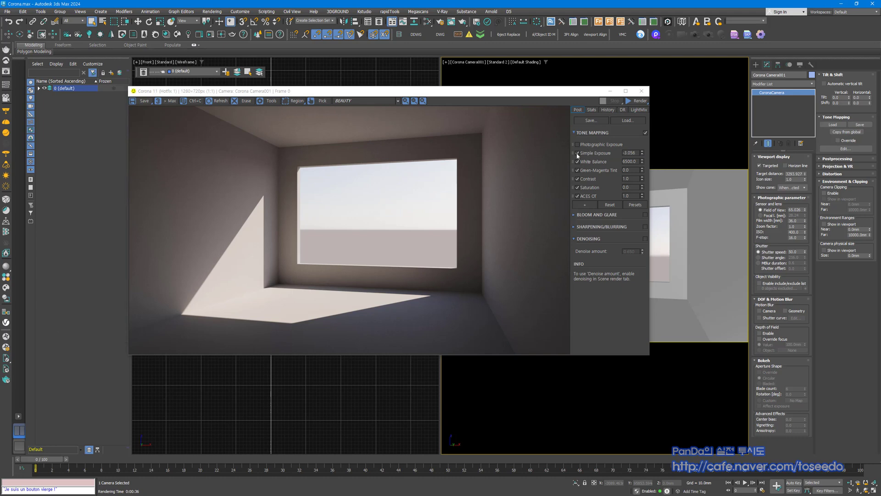
click(577, 144)
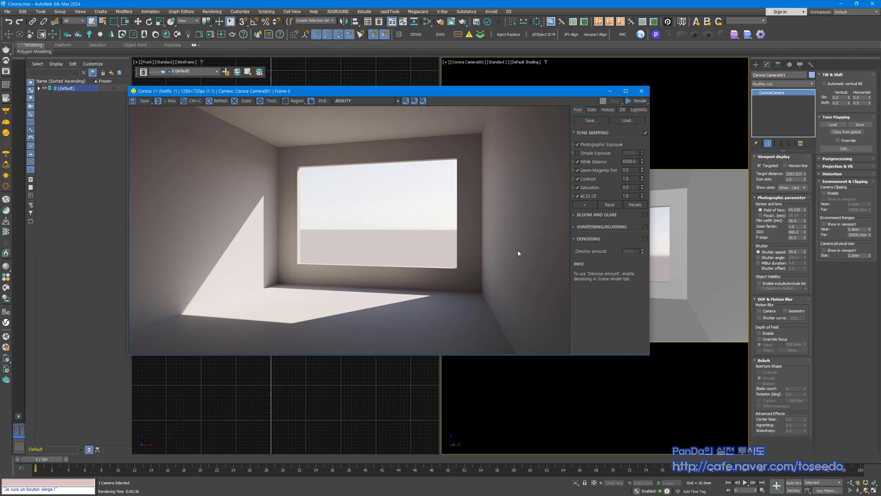
- Save the render in Corona EXR format over the existing corona.cxr in the VRay vs Corona EXP folder
click(144, 102)
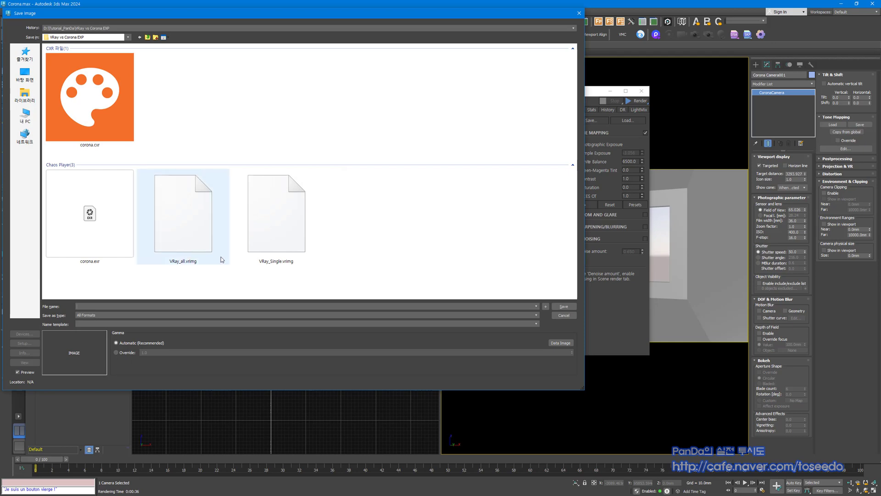
click(563, 315)
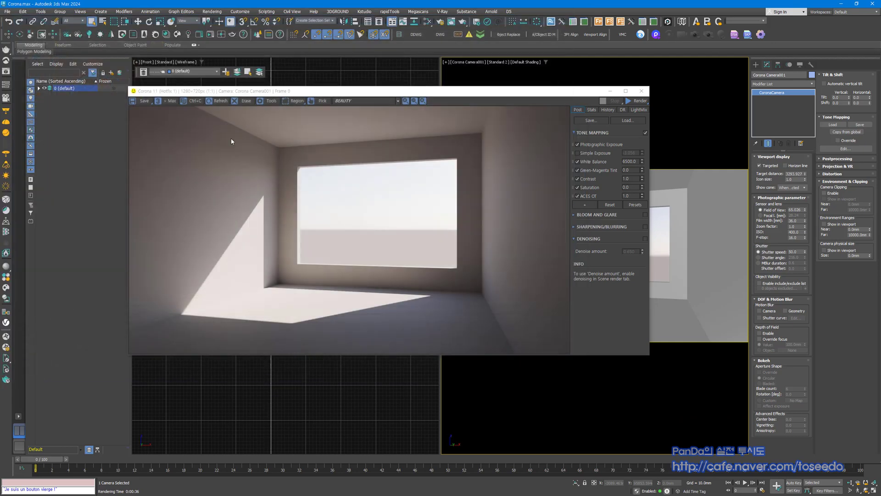
click(140, 100)
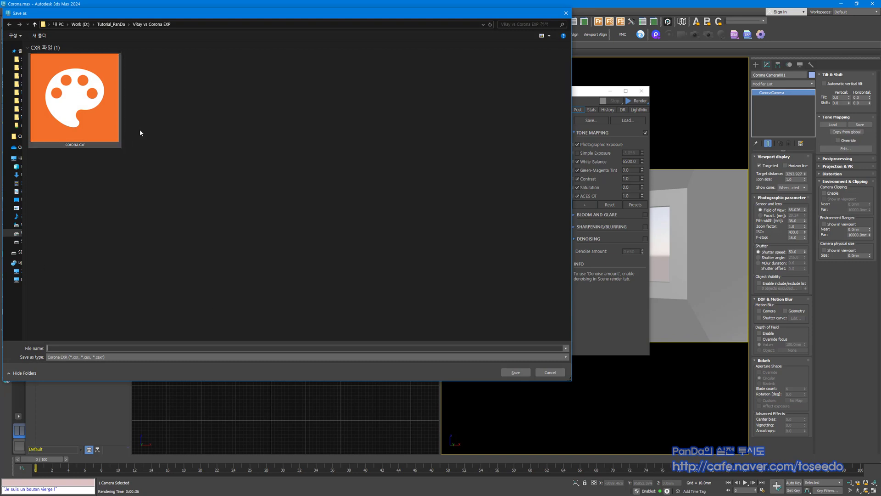
double_click(74, 110)
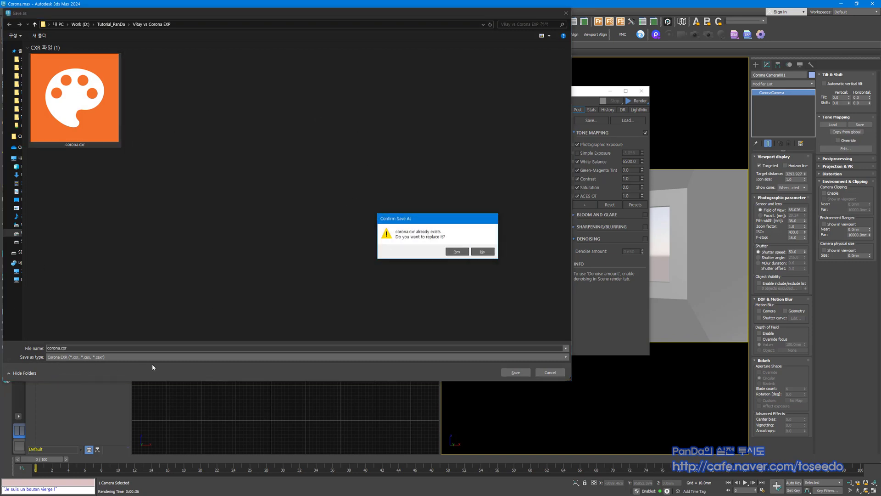
click(457, 252)
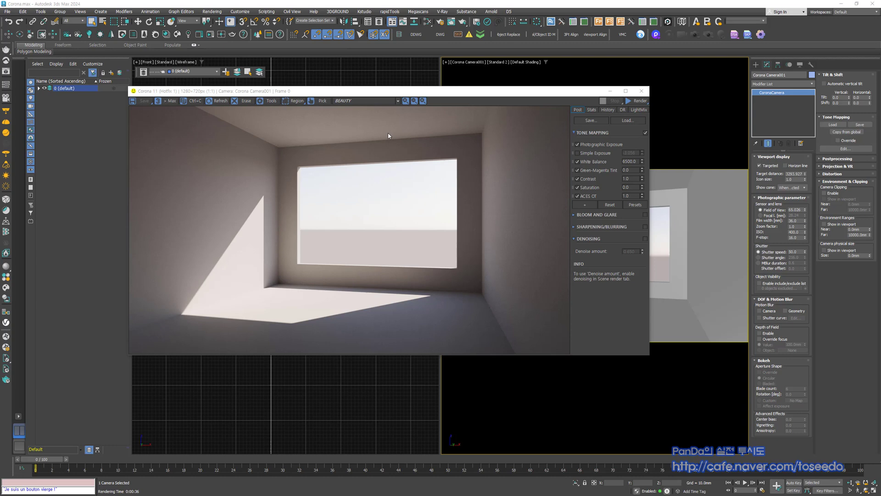
- Bring up the saved corona.cxr in Corona Image Editor and expand its tone mapping settings
drag(596, 1, 362, 135)
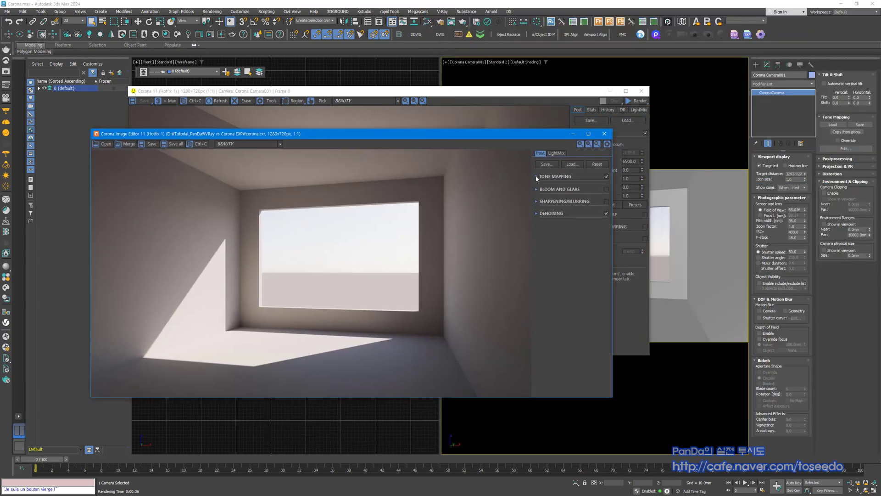
click(536, 177)
drag(540, 136, 472, 141)
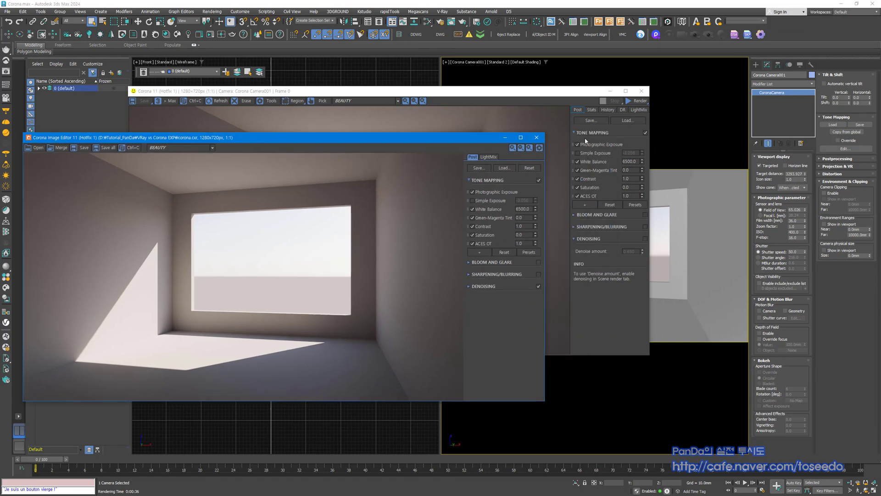
drag(529, 137, 577, 161)
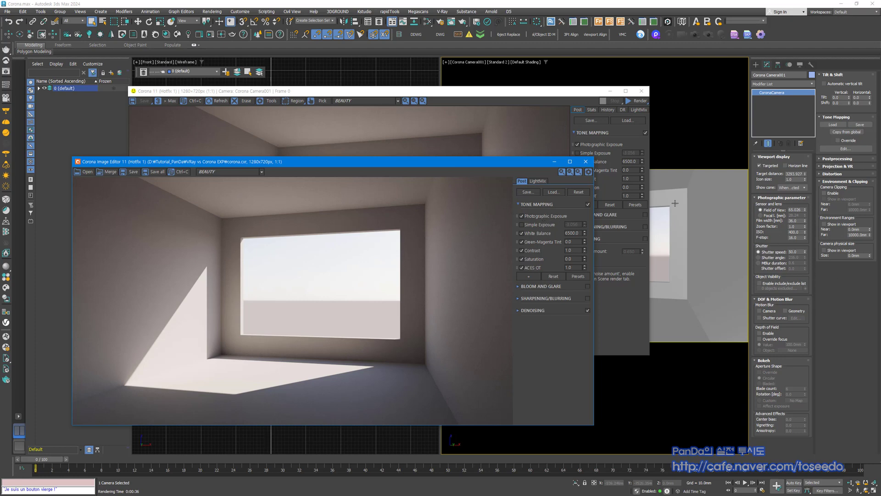
- In the image editor, switch Photographic Exposure to Simple Exposure, raise it to -0.920, and exit without saving
click(521, 215)
click(521, 215)
click(522, 215)
click(522, 225)
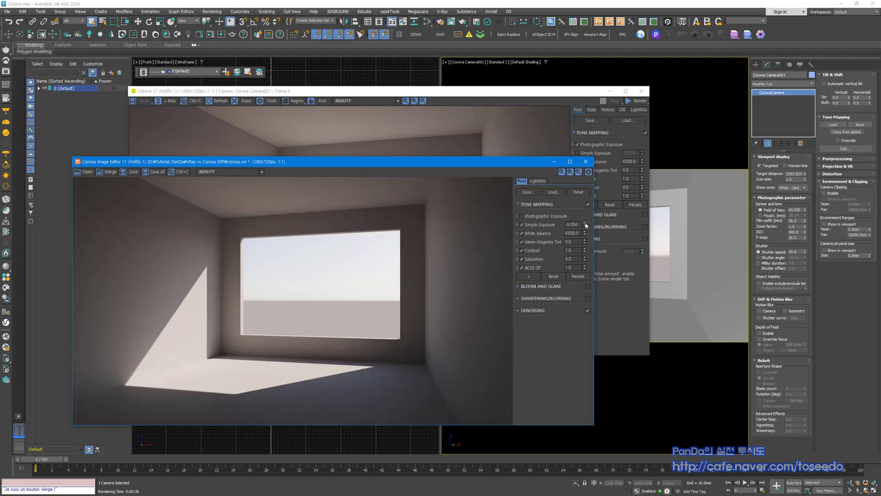
drag(584, 224, 604, 147)
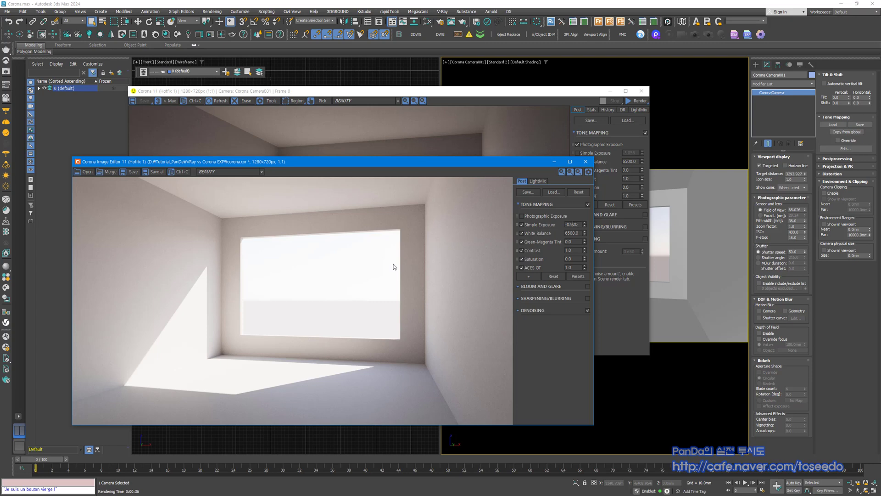
click(586, 161)
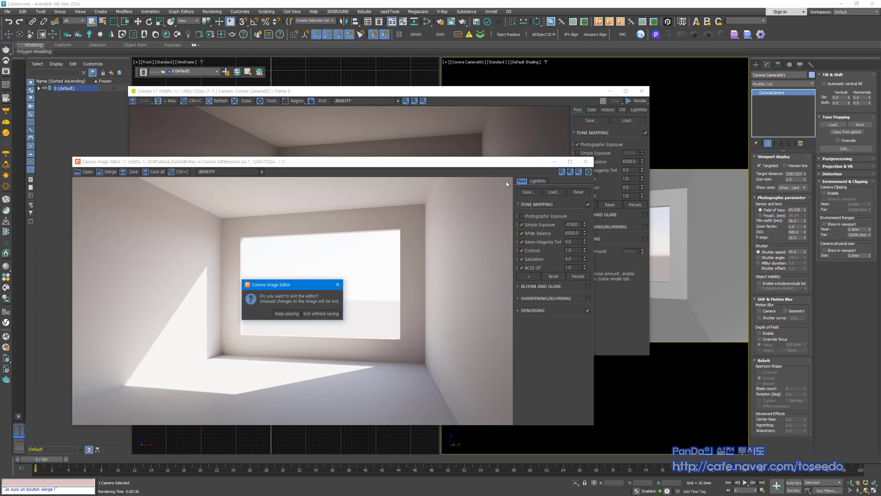
click(321, 313)
- Turn Photographic Exposure off and back on in the frame buffer to compare the image with and without it
drag(440, 95, 431, 93)
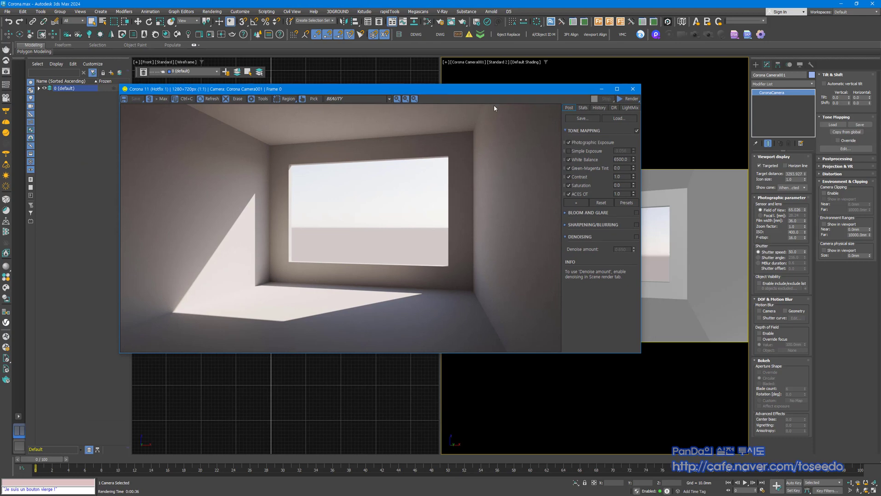
click(569, 142)
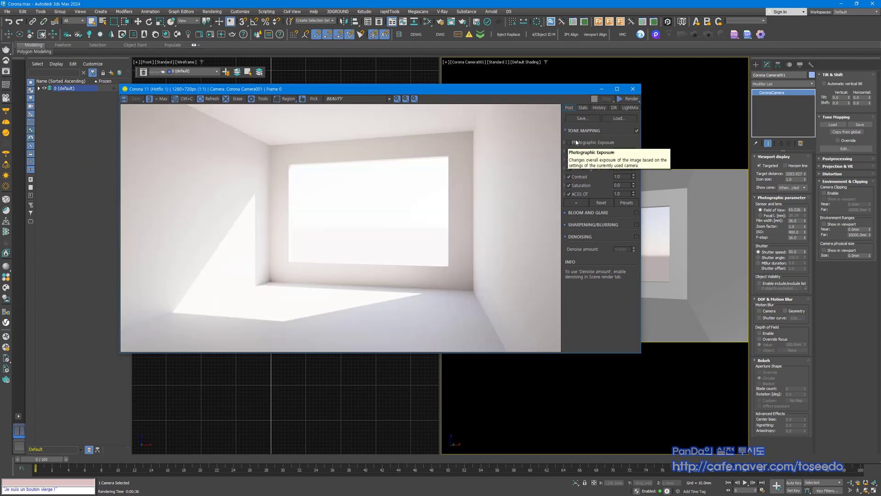
click(569, 142)
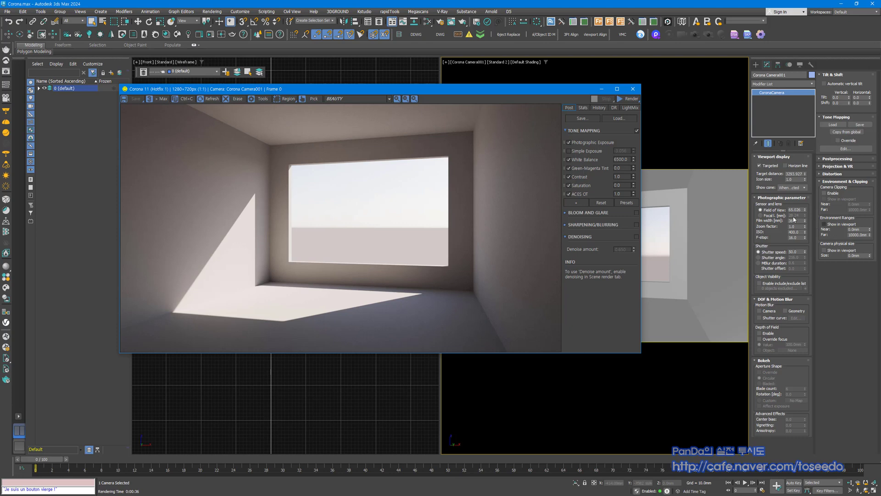
- Start interactive rendering and check the interactive denoising option in the Render Setup performance settings
click(628, 100)
click(628, 108)
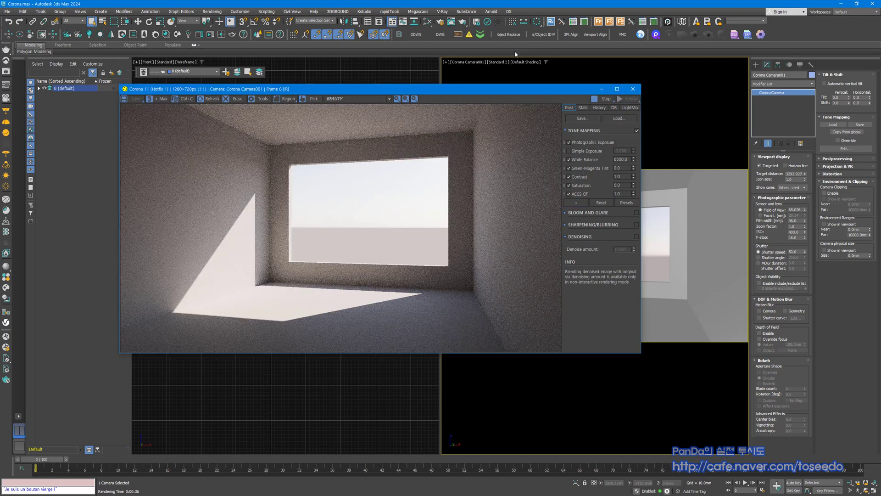
click(442, 23)
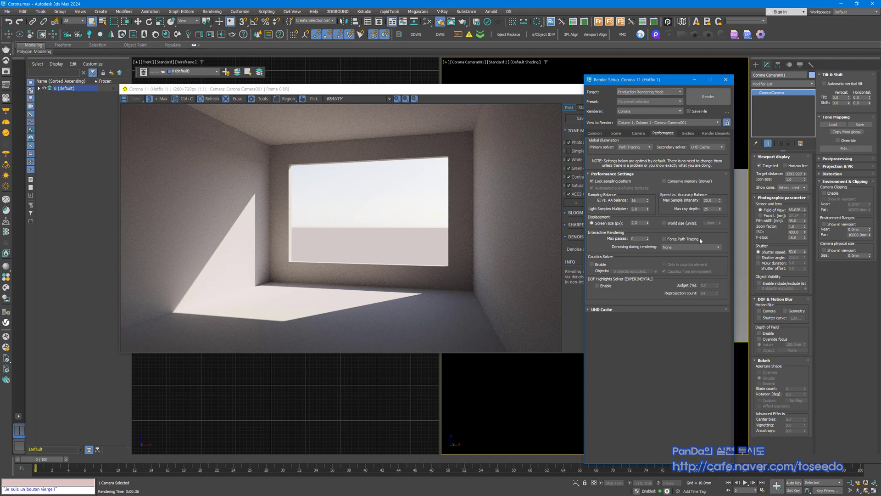
mouse_move(677, 248)
drag(688, 80, 507, 59)
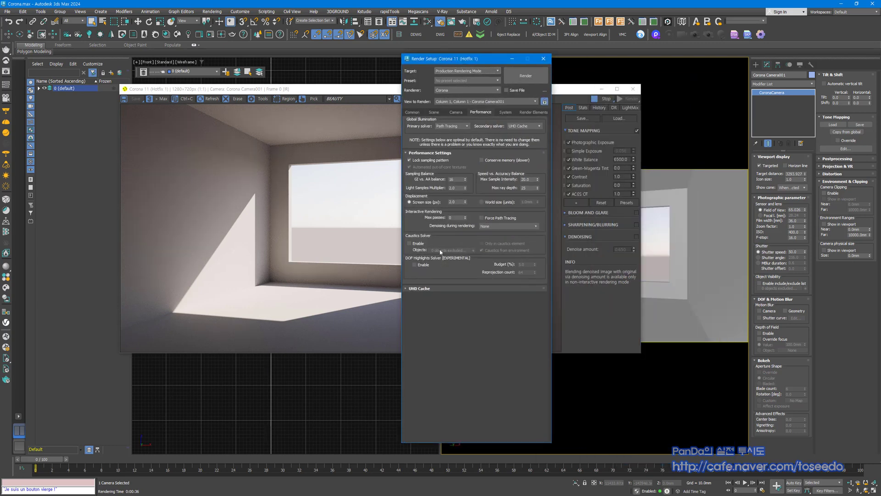
click(544, 59)
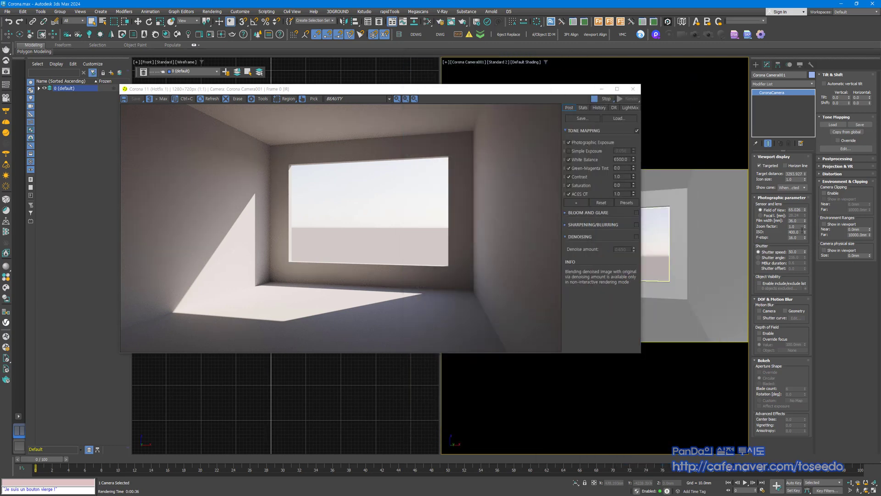
- Set the Corona camera's ISO to 5
double_click(797, 231)
text(5)
key(Return)
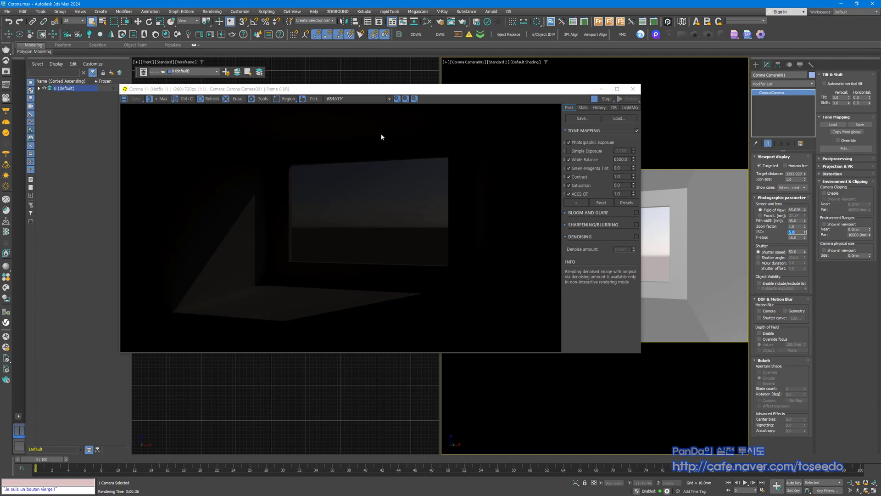
- Enable Simple Exposure alongside Photographic Exposure and raise it to 6.492
click(569, 152)
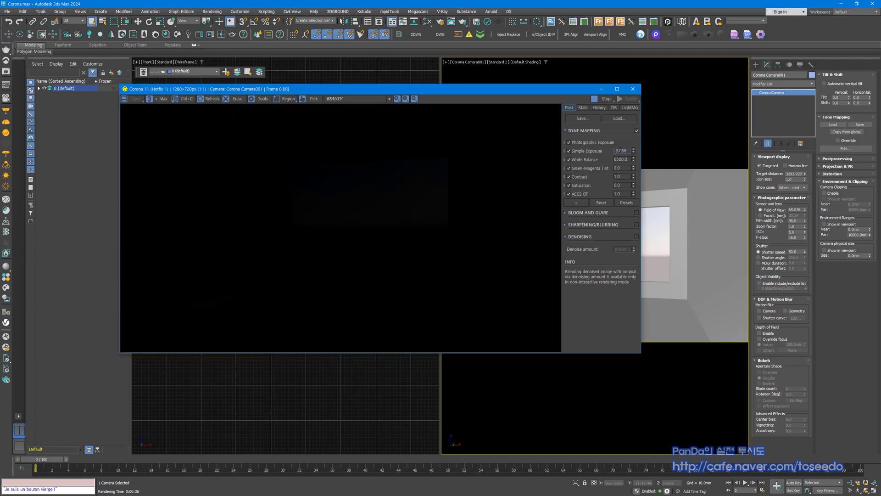
drag(633, 150, 633, 89)
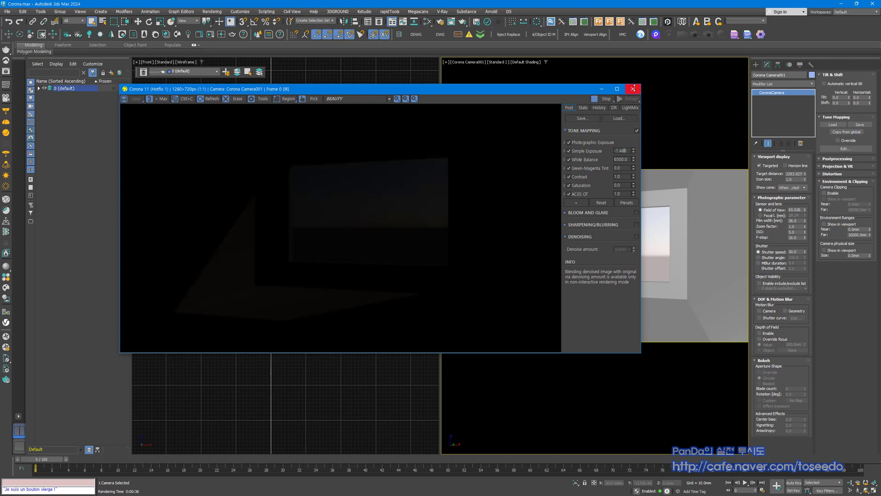
drag(634, 135, 677, 80)
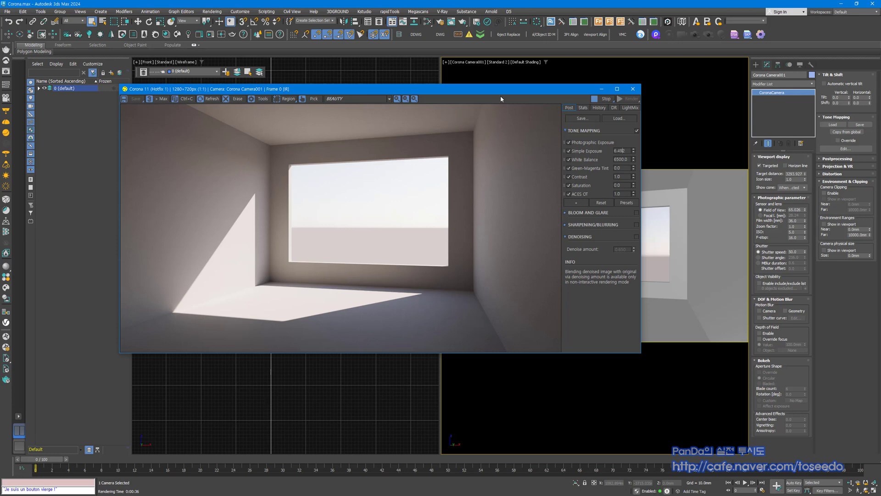
- Stop the interactive render and turn off both Photographic Exposure and Simple Exposure
drag(500, 99, 542, 115)
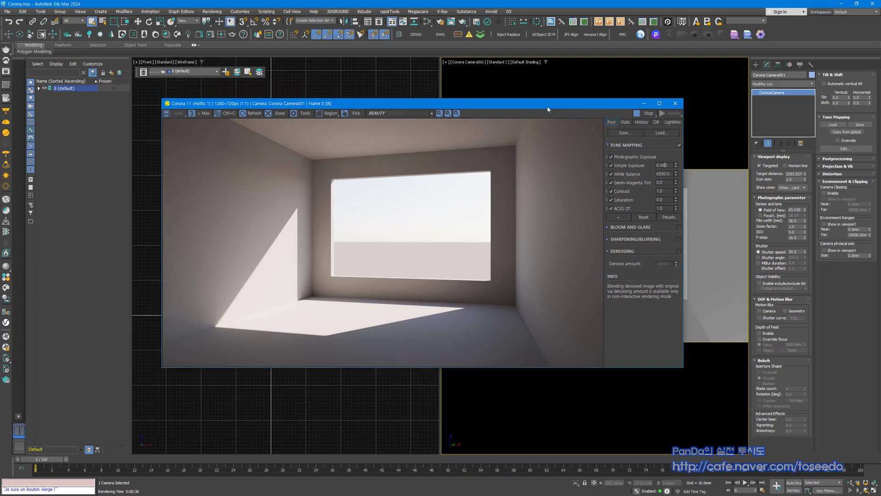
click(645, 116)
drag(609, 109, 858, 28)
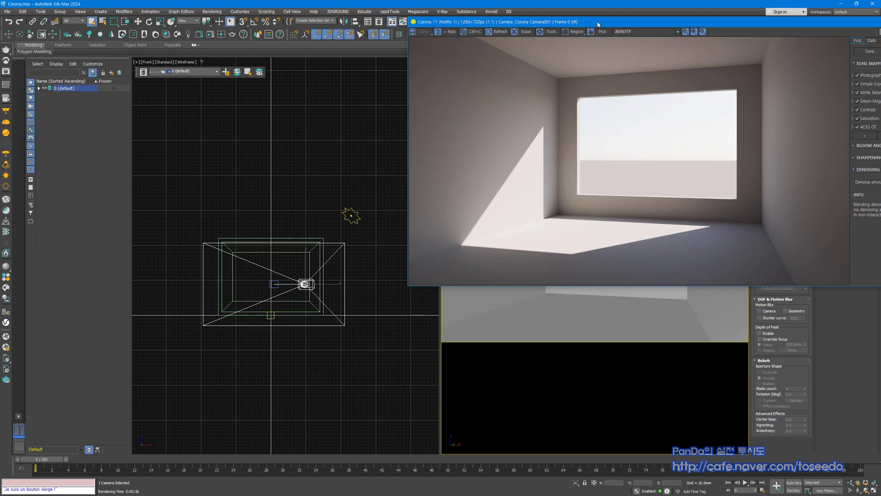
drag(597, 22, 285, 64)
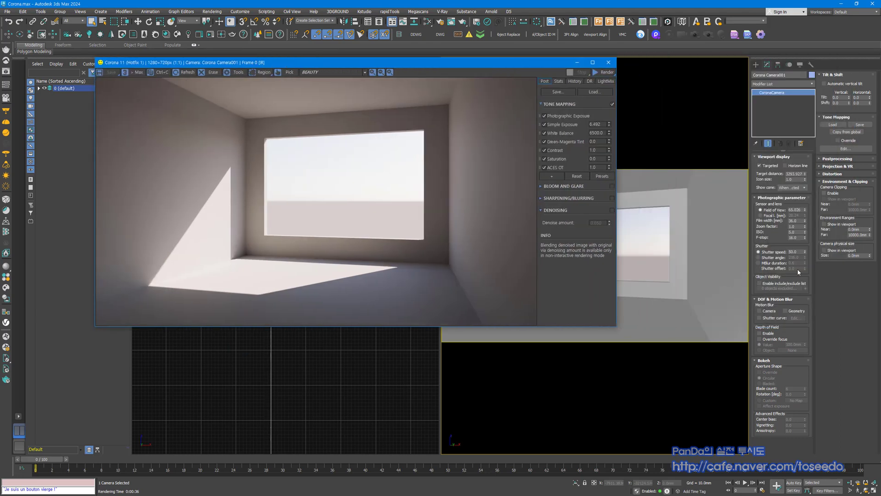
click(545, 116)
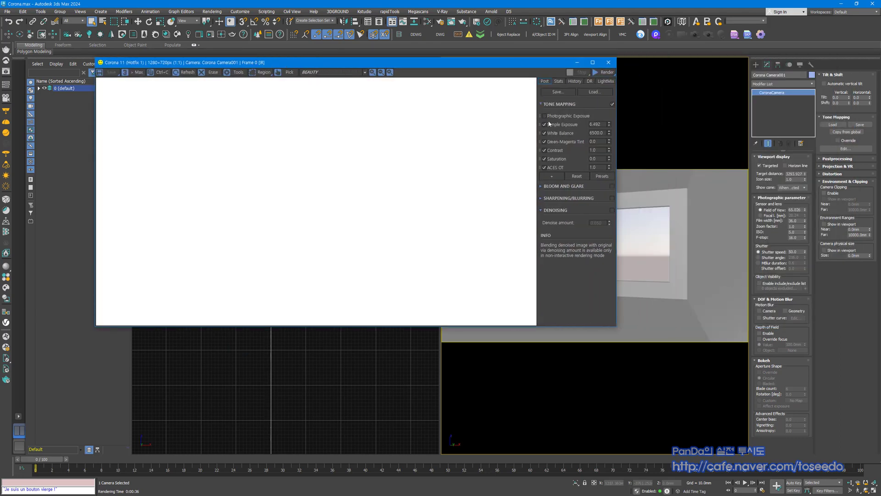
click(544, 125)
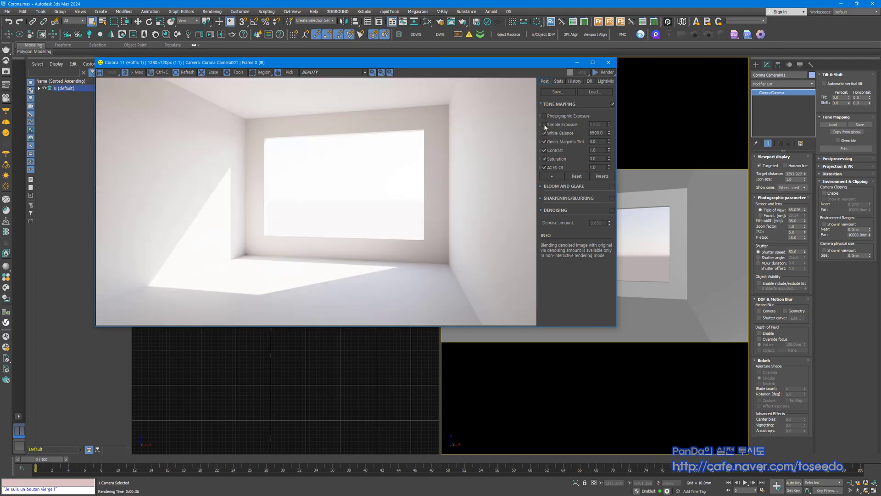
- Inspect the original linear and tone-mapped pixel values inside the rendered window opening
drag(409, 61, 670, 82)
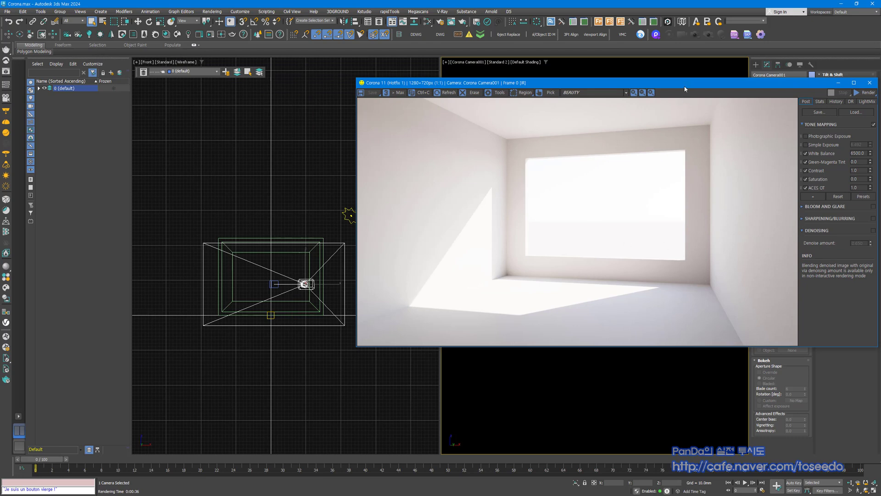
drag(685, 89, 417, 91)
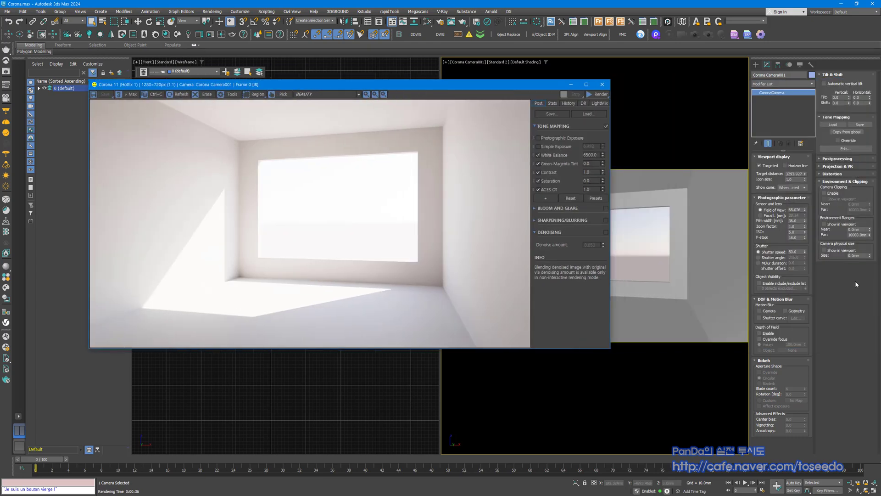
click(329, 215)
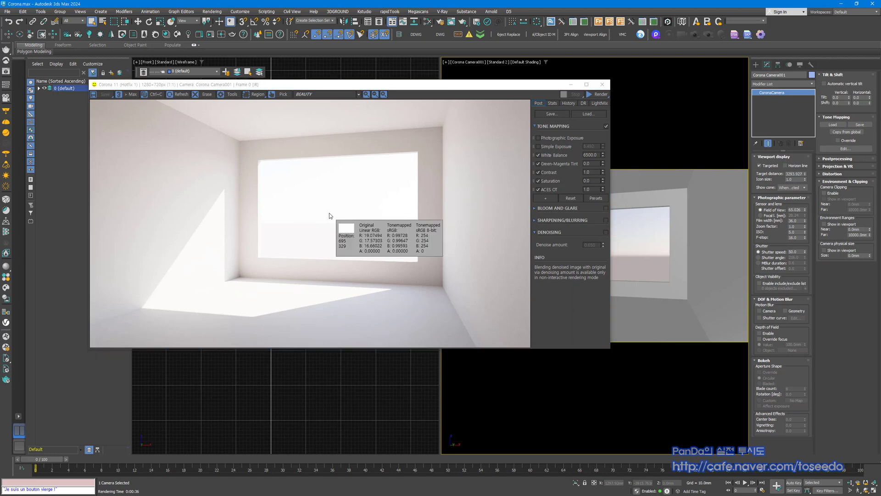
drag(330, 216, 329, 215)
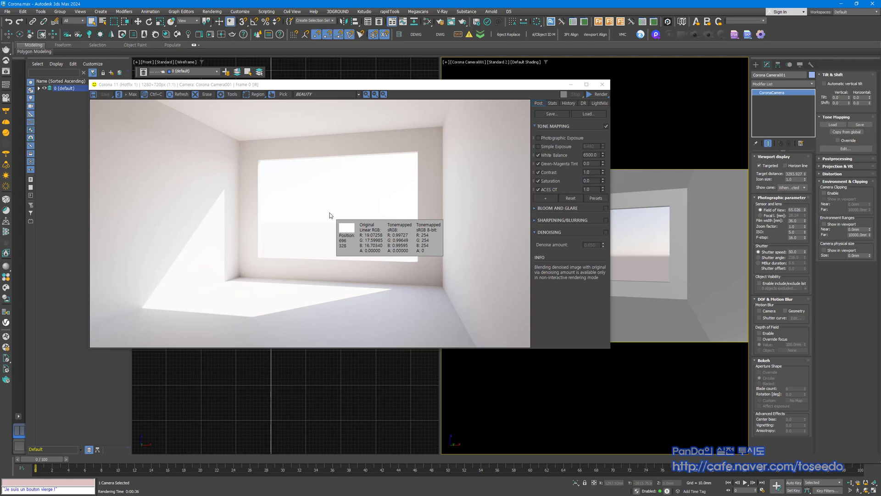
click(330, 213)
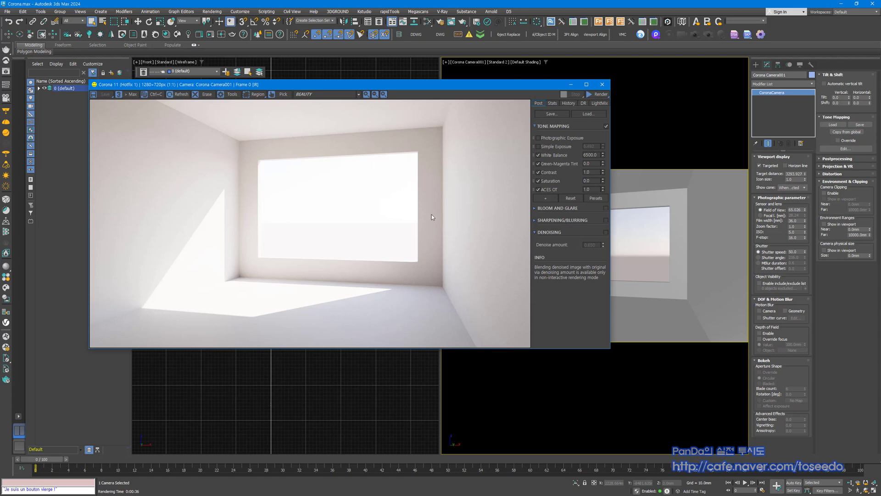
drag(495, 88, 550, 98)
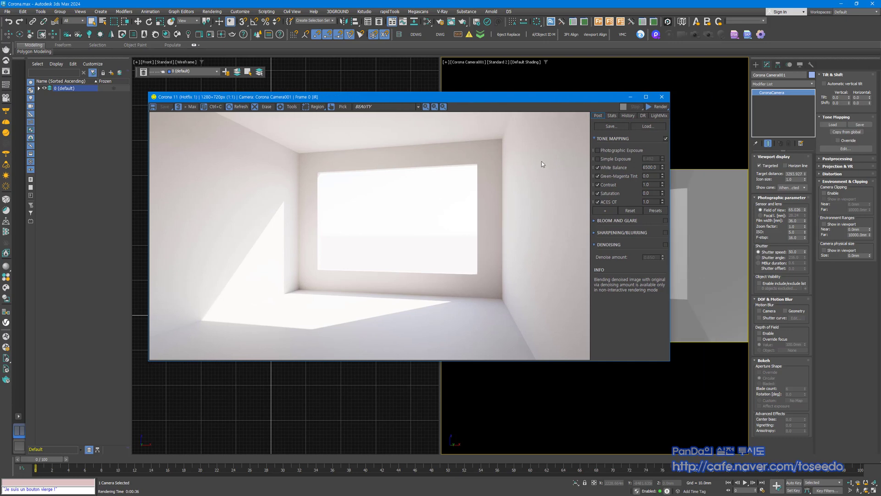
drag(487, 96, 706, 94)
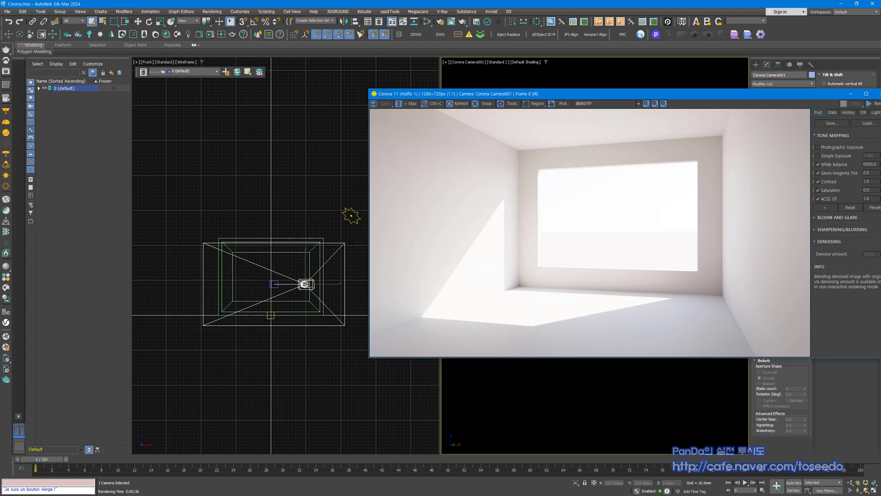
drag(692, 95, 473, 102)
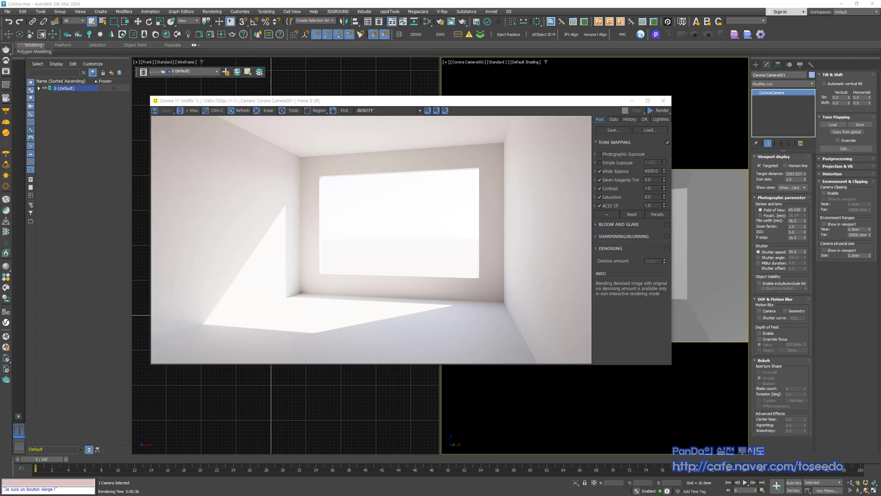
- Bring the VRay vs Corona EXP folder into view to look over its saved files, and put it away
drag(362, 0, 358, 149)
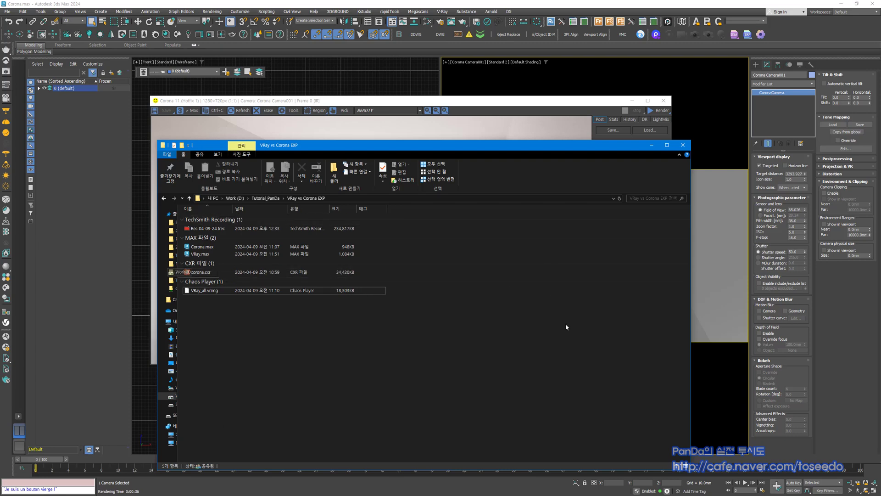
drag(622, 149, 616, 0)
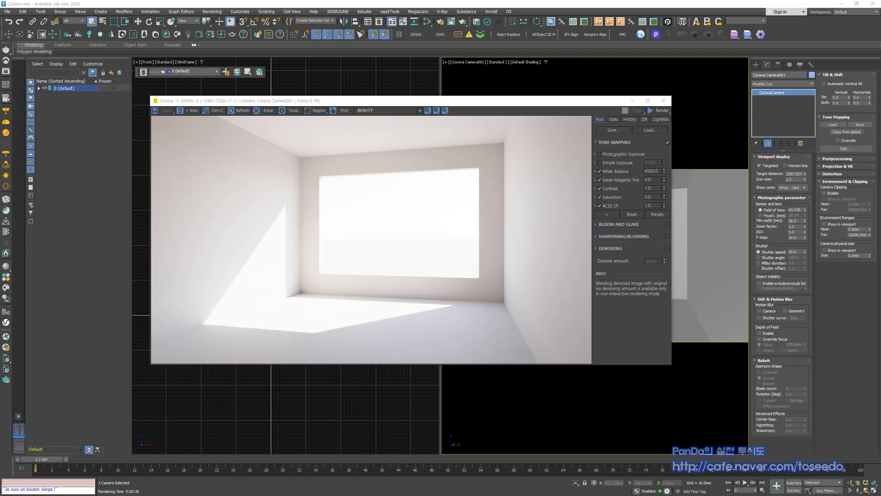
- Turn Photographic Exposure and Simple Exposure back on in the frame buffer's tone mapping
drag(459, 104, 405, 136)
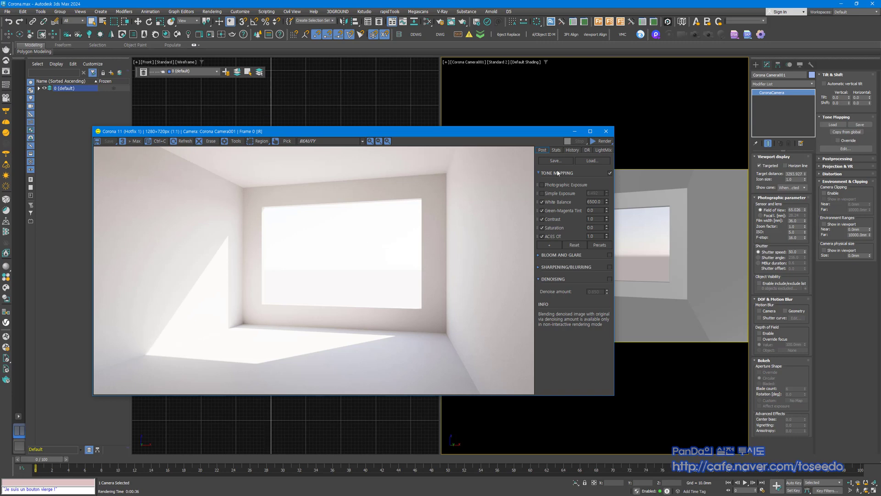
click(542, 184)
click(542, 193)
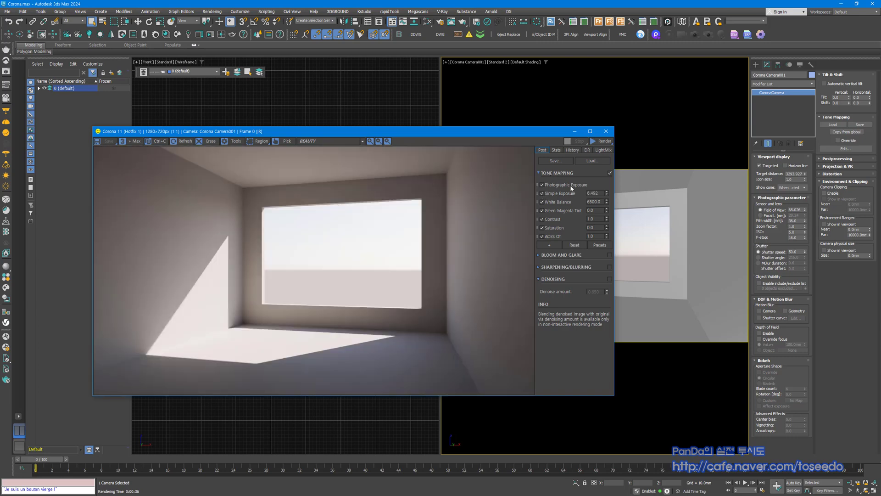